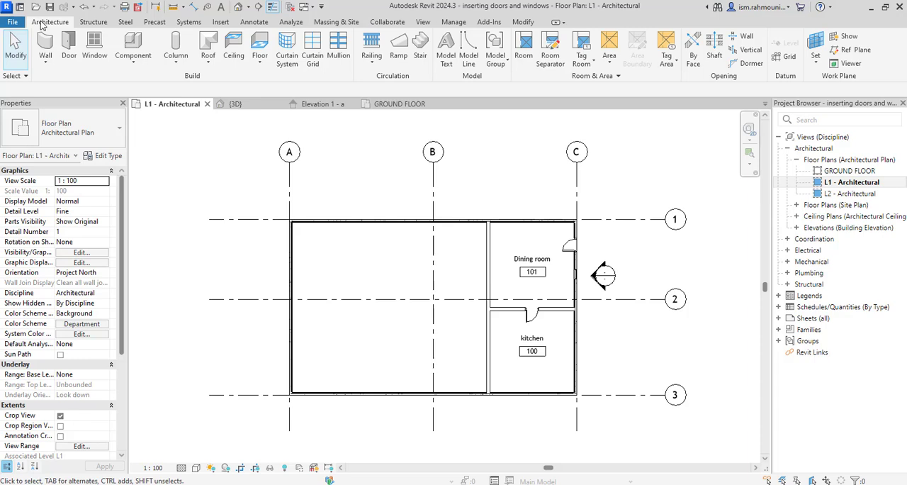
# - Create a Generic - 12" architectural floor on L1 from the four exterior walls and join its geometry with the overlapping walls
pyautogui.click(260, 65)
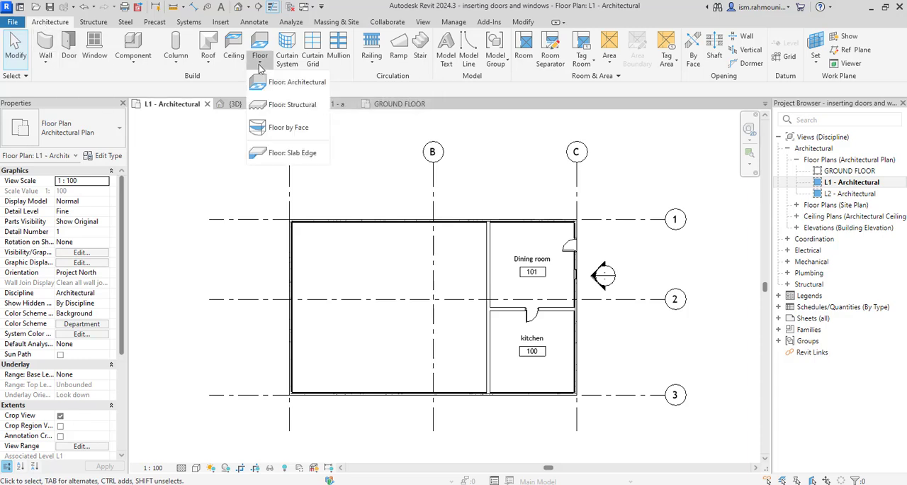
pyautogui.click(289, 85)
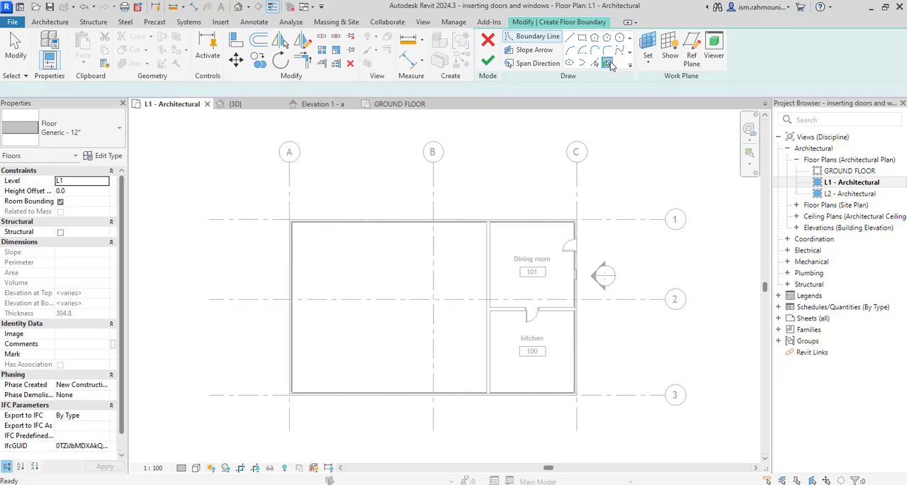
pyautogui.press('Tab')
pyautogui.click(445, 222)
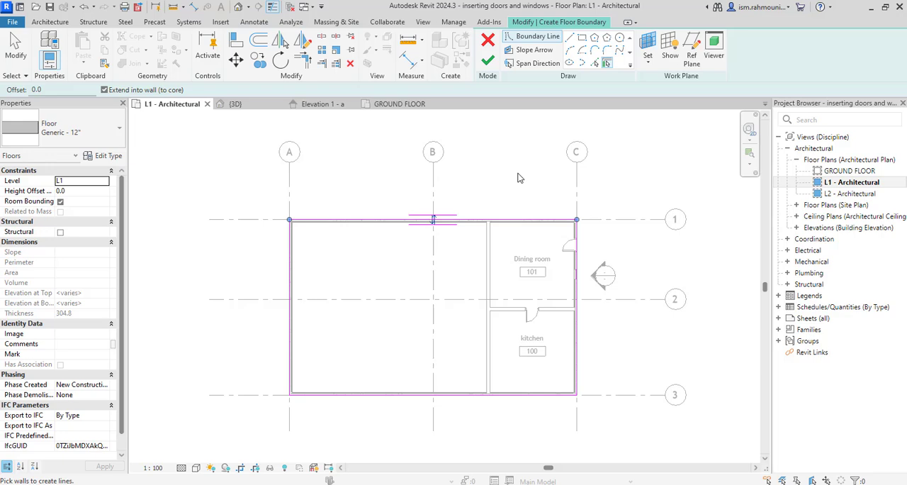
pyautogui.scroll(1, 395, 336)
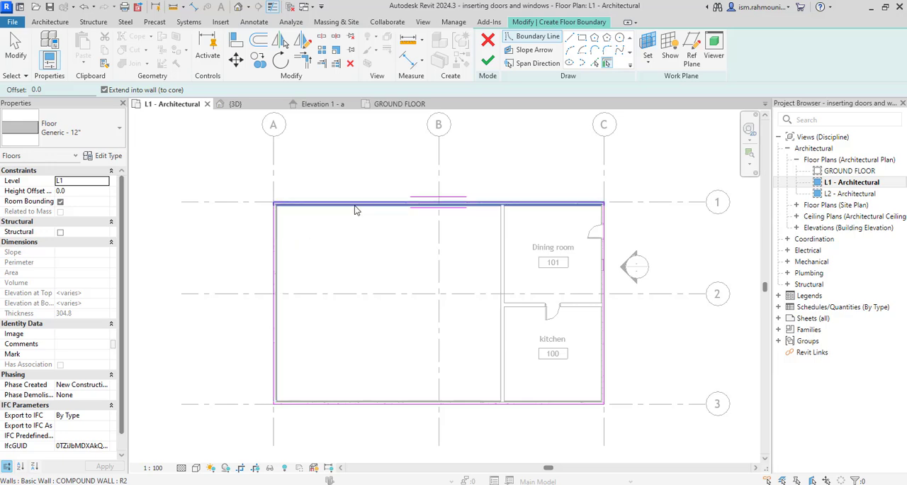
pyautogui.click(488, 62)
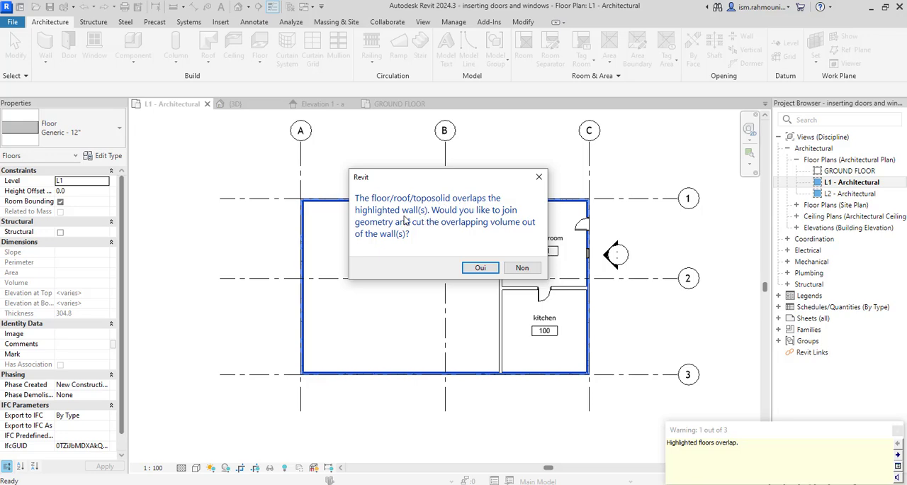
pyautogui.click(469, 265)
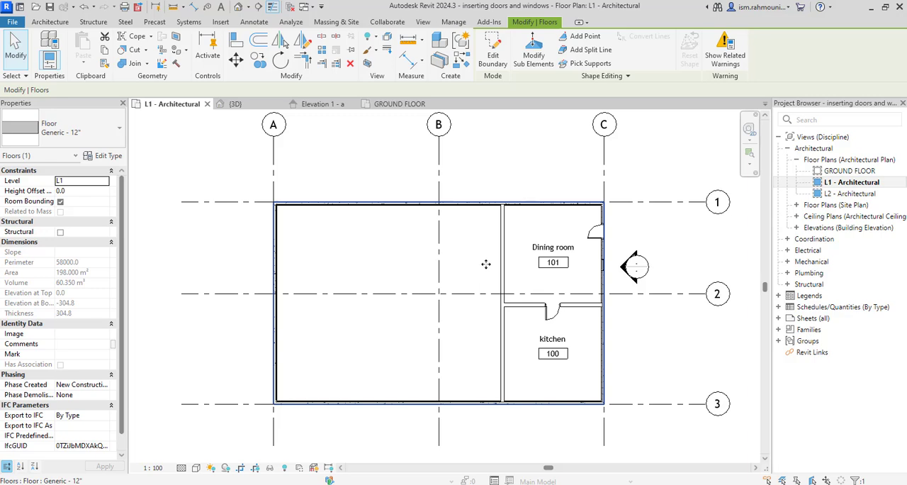
pyautogui.press('Escape')
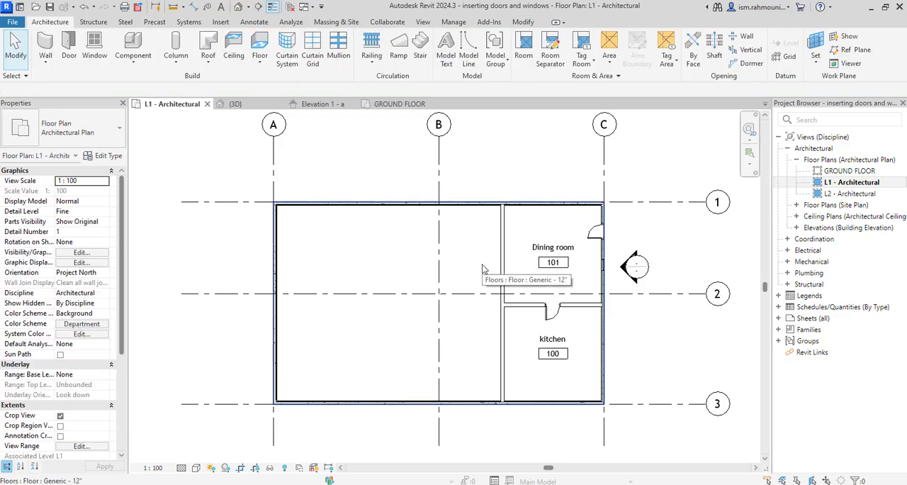
# - Edit the floor's boundary to add a rectangular opening near grid 1, between grids A and B, and finish the sketch
pyautogui.click(483, 268)
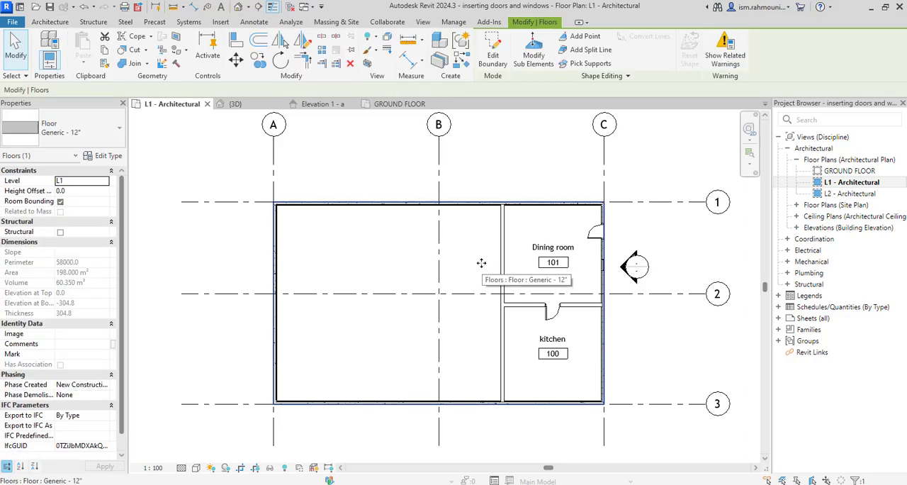
pyautogui.click(494, 59)
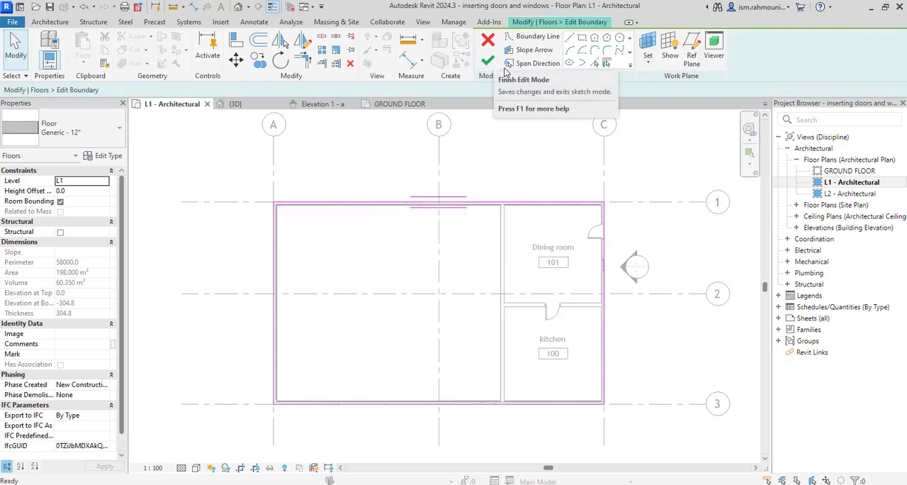
pyautogui.moveTo(486, 205)
pyautogui.mouseDown()
pyautogui.moveTo(487, 165)
pyautogui.moveTo(537, 202)
pyautogui.mouseUp()
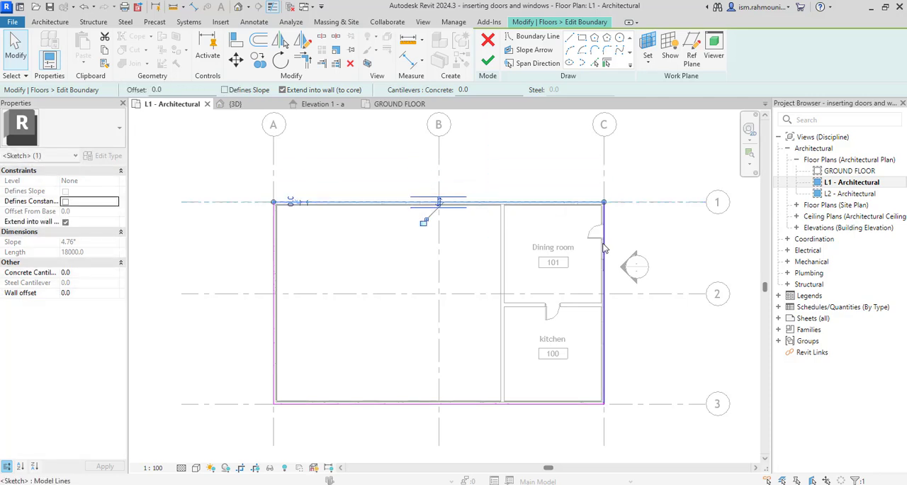
pyautogui.click(443, 257)
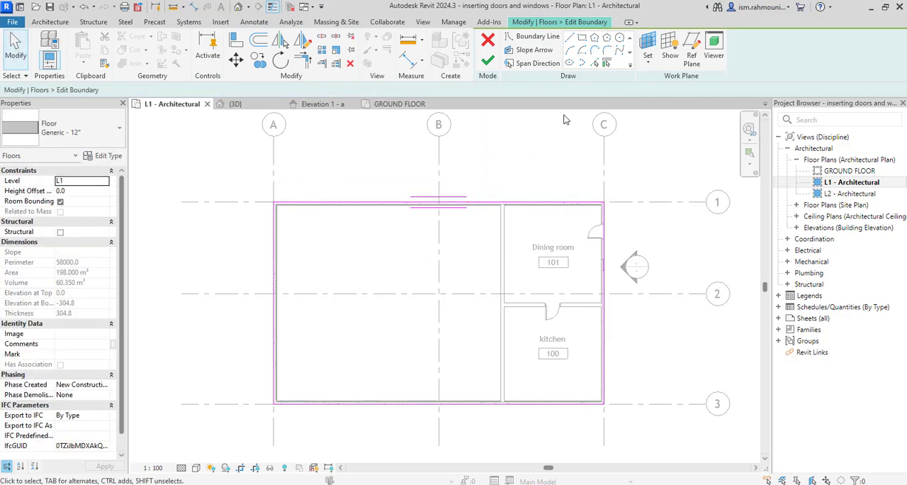
pyautogui.click(582, 38)
pyautogui.click(312, 224)
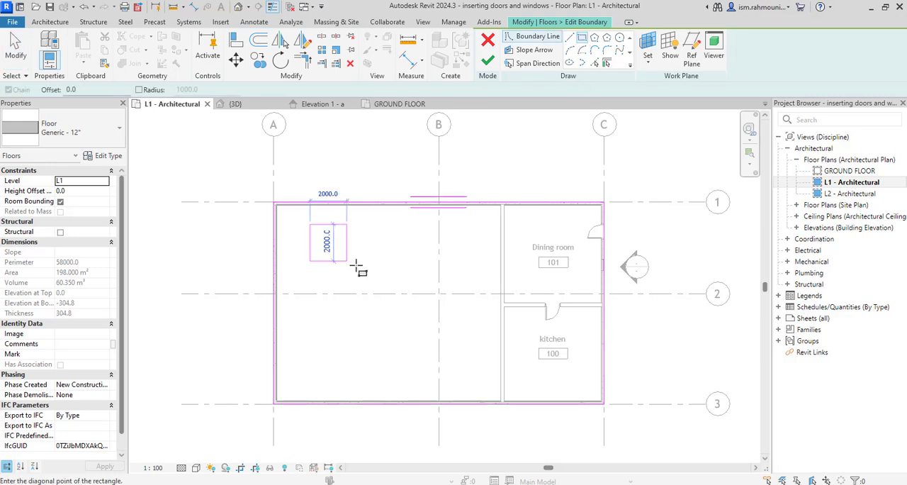
pyautogui.click(389, 275)
pyautogui.press('Escape')
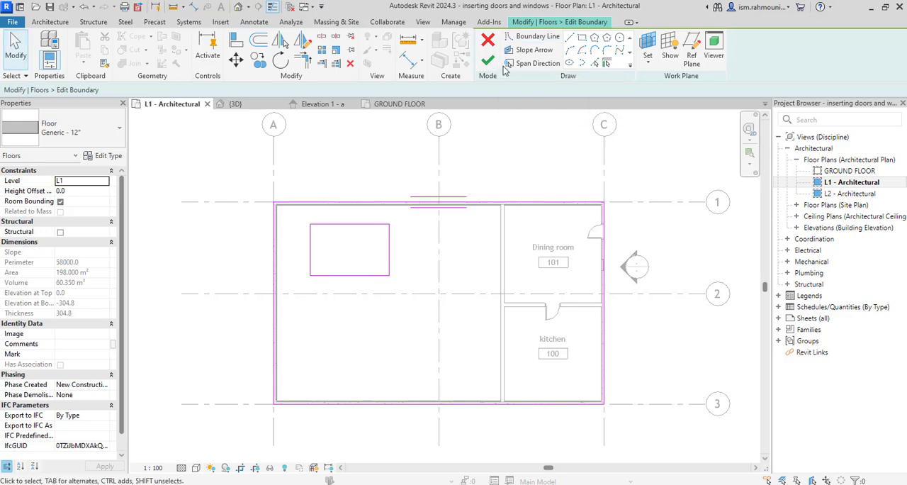
pyautogui.click(491, 62)
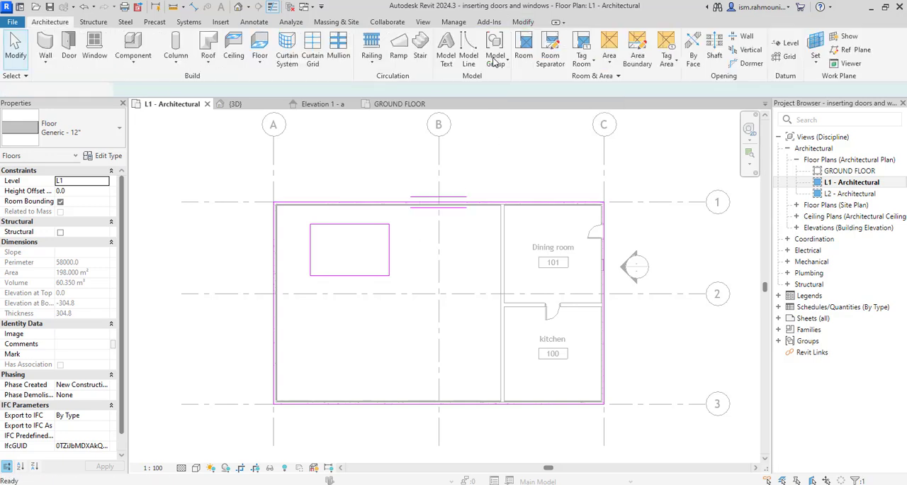
pyautogui.press('Escape')
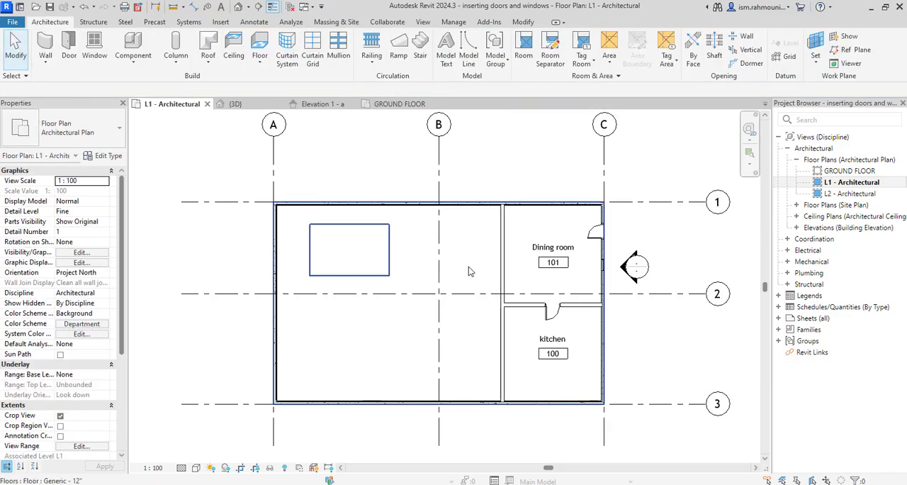
# - Remove the floor with the rectangular opening from the L1 plan
pyautogui.click(468, 266)
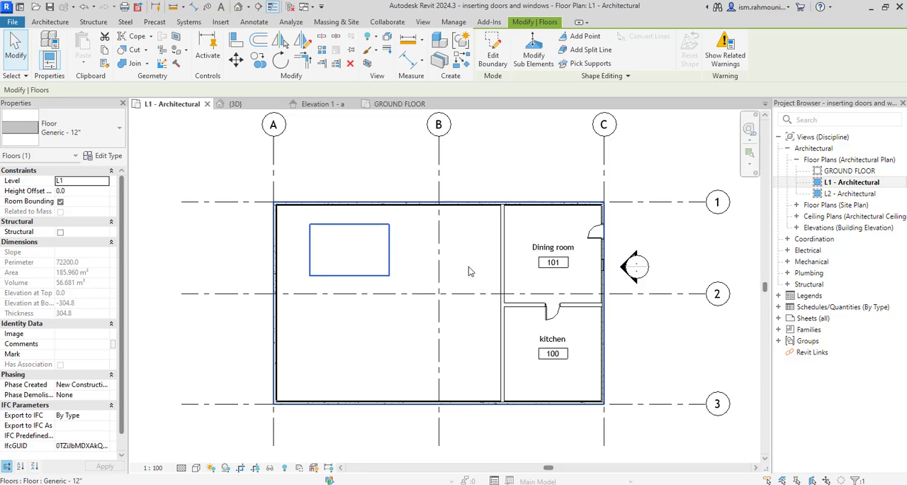
pyautogui.press('Escape')
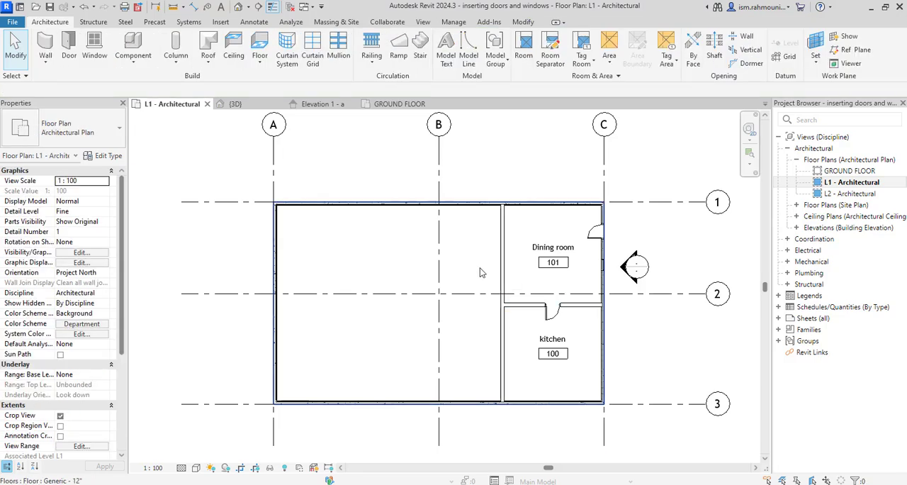
pyautogui.click(480, 273)
pyautogui.press('Escape')
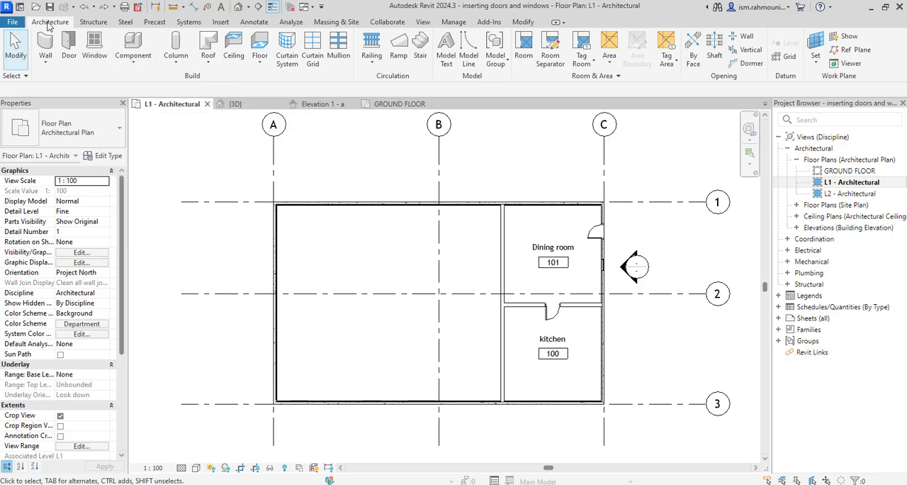
# - Start a new architectural floor on L1 and duplicate the Generic - 12" type as "10mm screed+30mm oak"
pyautogui.click(257, 69)
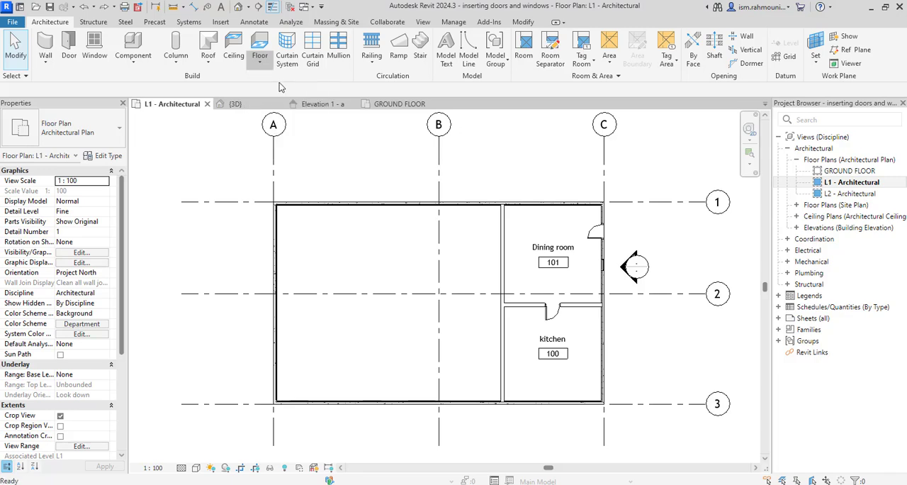
pyautogui.click(281, 87)
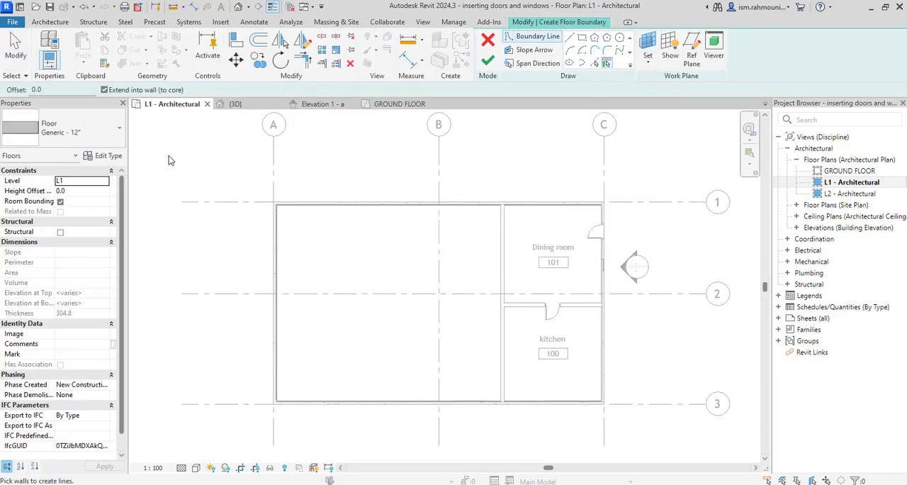
pyautogui.click(107, 155)
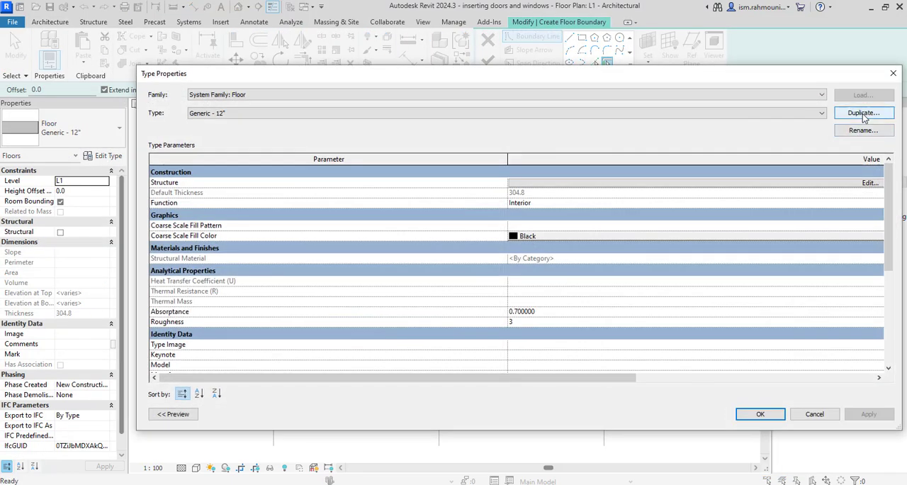
pyautogui.click(862, 112)
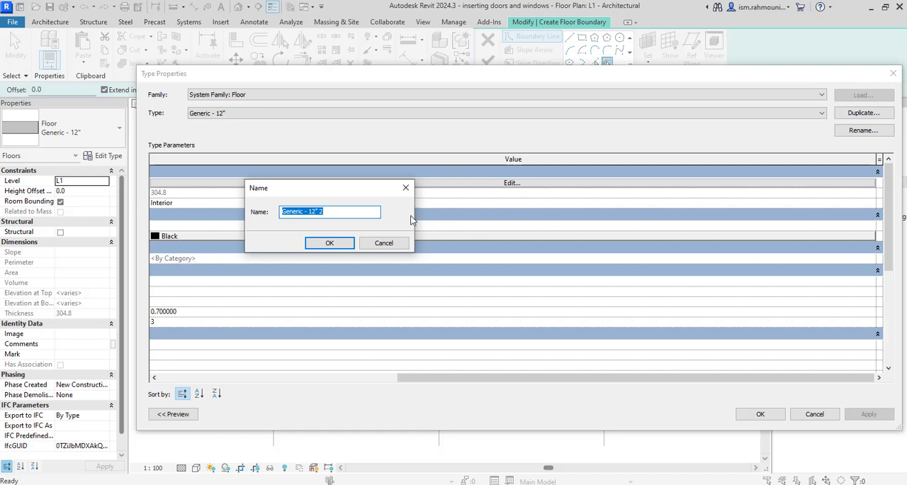
pyautogui.write('10mm screed+30mm oak')
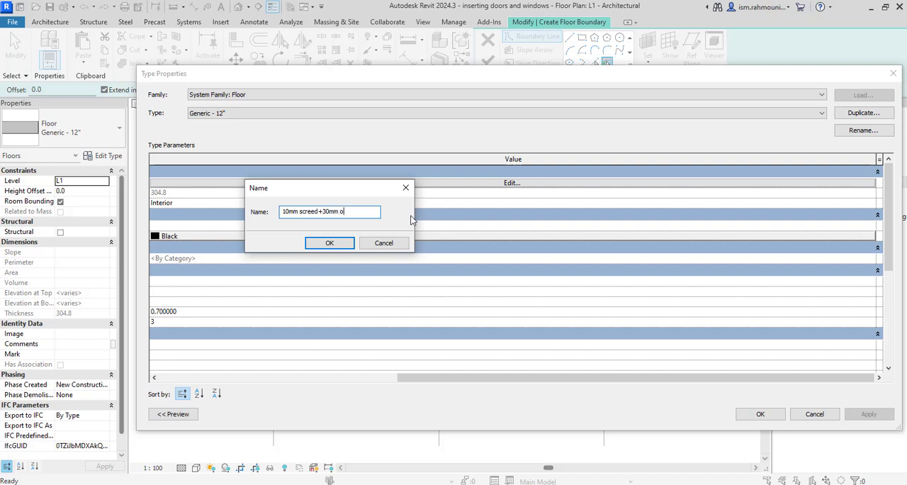
pyautogui.click(330, 243)
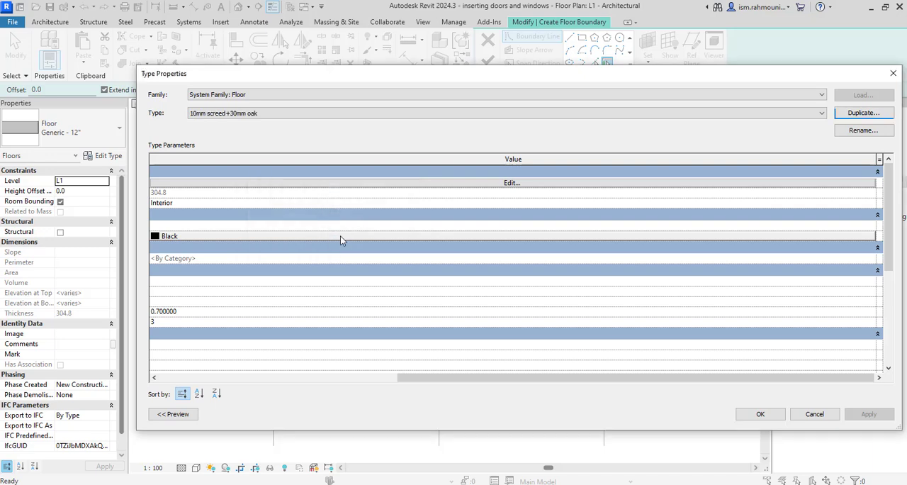
# - In the new floor type's structure, set the existing layer's thickness to 30 mm and its function to Finish 1 [4]
pyautogui.click(460, 182)
pyautogui.click(518, 184)
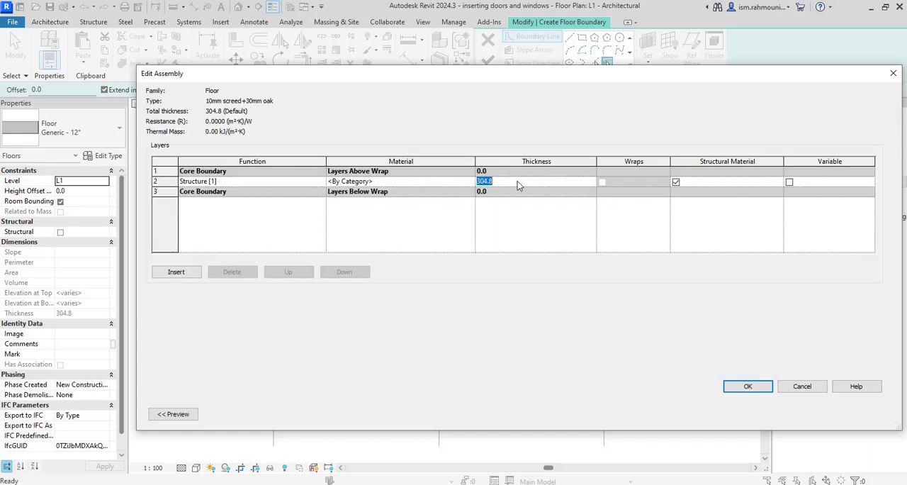
pyautogui.write('30')
pyautogui.click(321, 186)
pyautogui.click(322, 185)
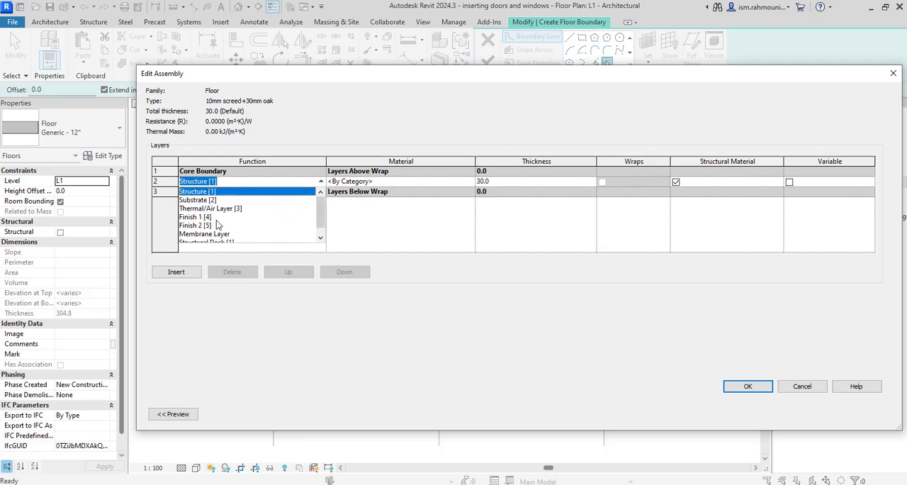
pyautogui.click(195, 217)
# - Search the materials for "oak" and assign Oak Flooring to the Finish 1 [4] layer
pyautogui.click(468, 182)
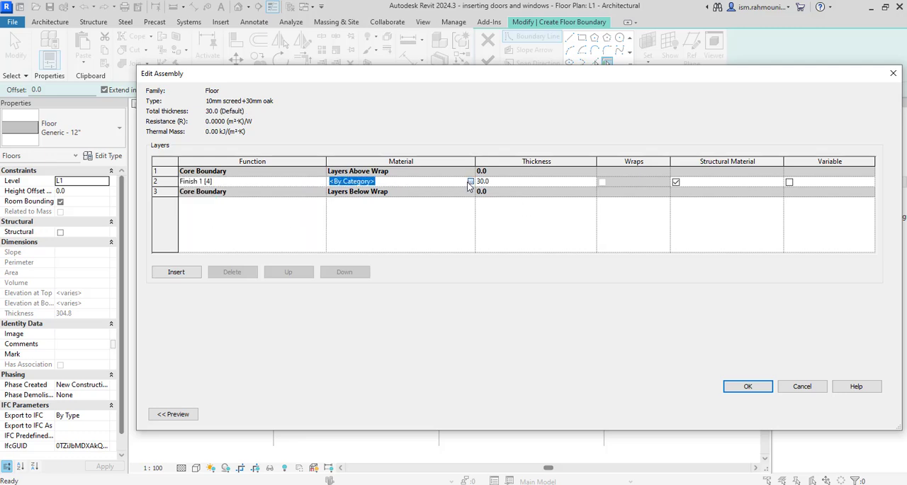
pyautogui.click(471, 181)
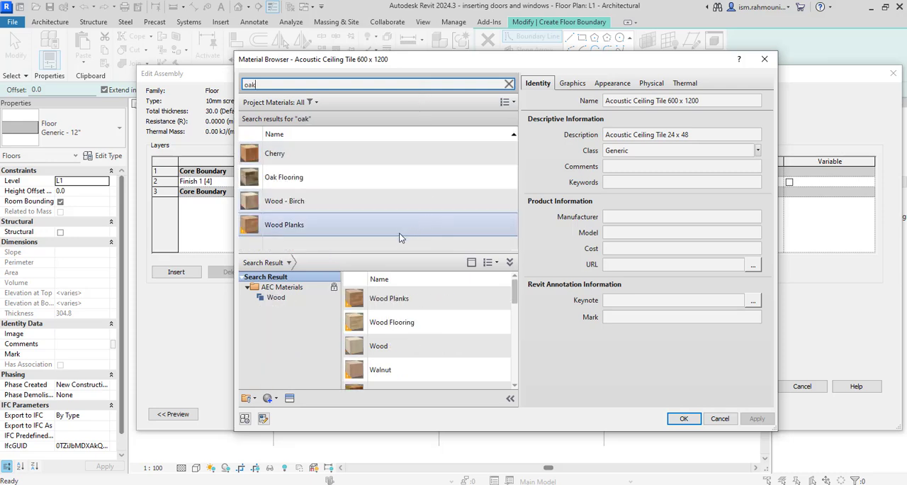
pyautogui.click(366, 185)
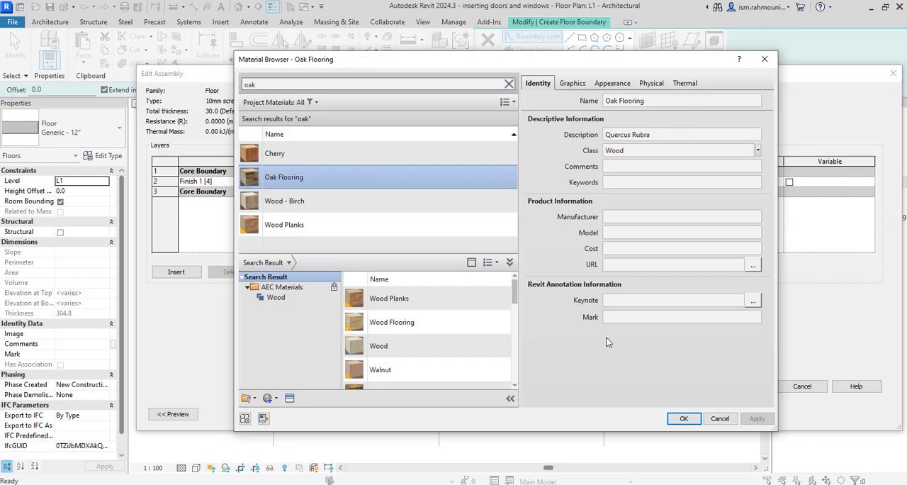
pyautogui.click(680, 418)
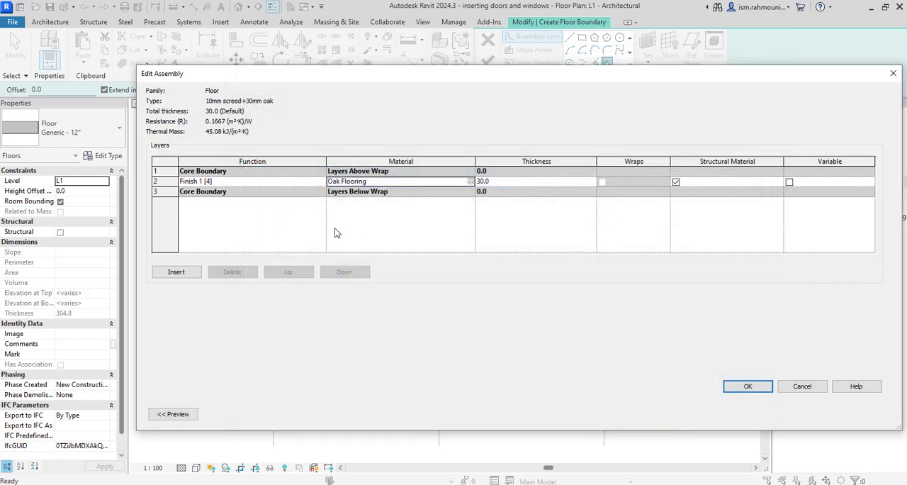
# - Add a layer below the oak finish with a thickness of 10 mm and the function Substrate [2]
pyautogui.click(177, 274)
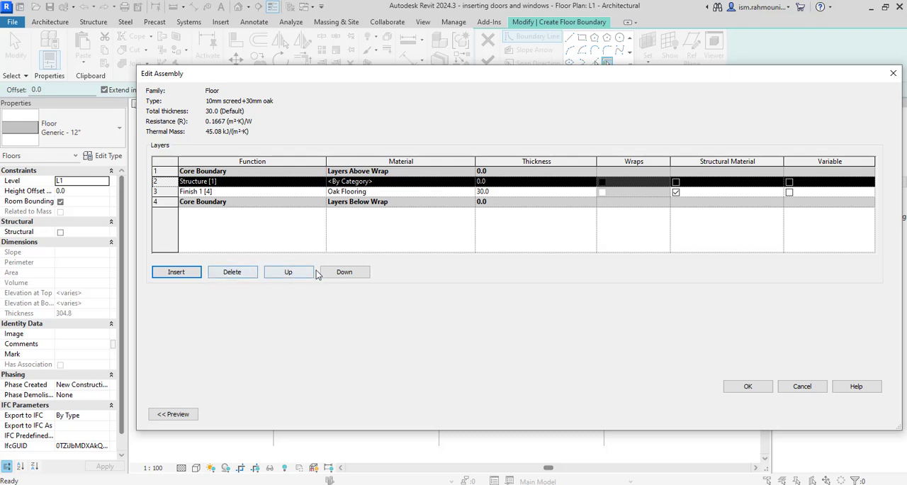
pyautogui.click(342, 275)
pyautogui.click(503, 193)
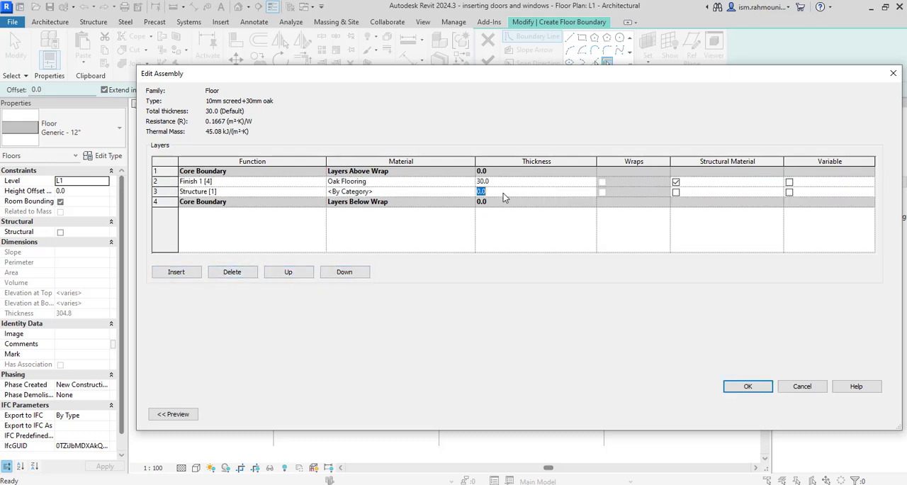
pyautogui.write('10')
pyautogui.click(322, 193)
pyautogui.click(321, 193)
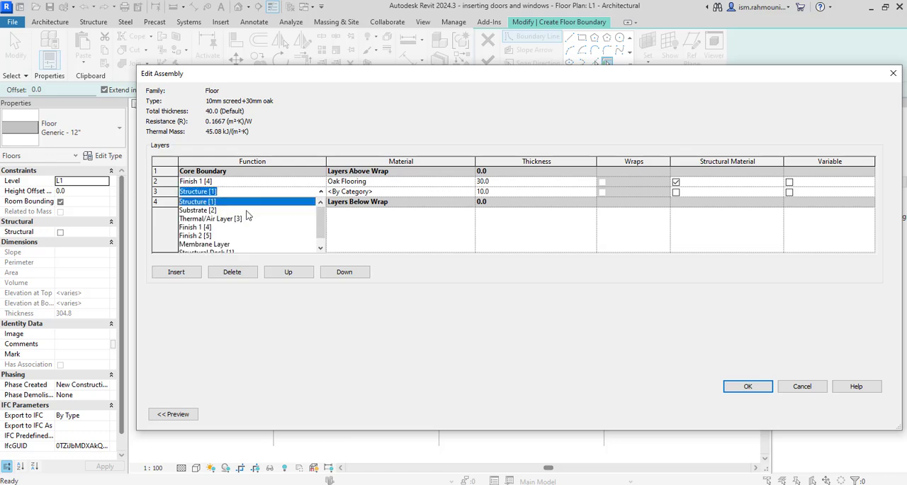
pyautogui.click(204, 211)
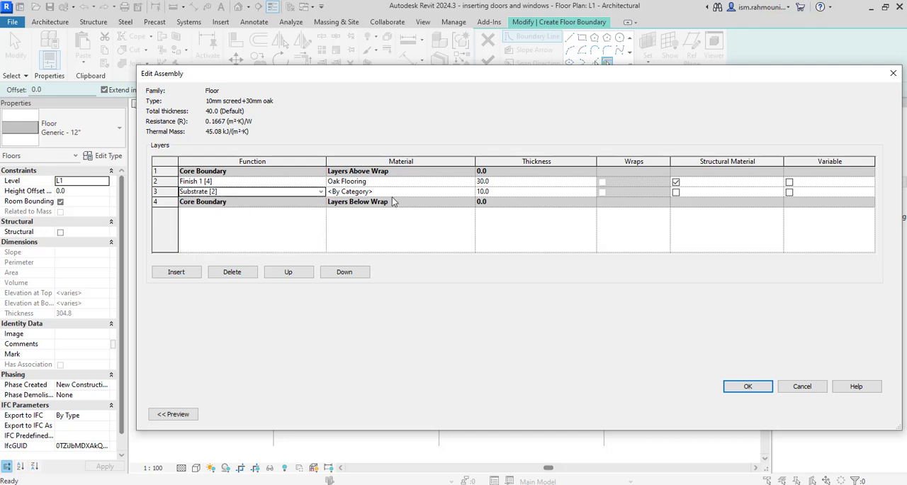
# - Search the materials for "screed", assign Slab, Screed to the Substrate [2] layer, and accept the floor type
pyautogui.click(473, 193)
pyautogui.click(472, 192)
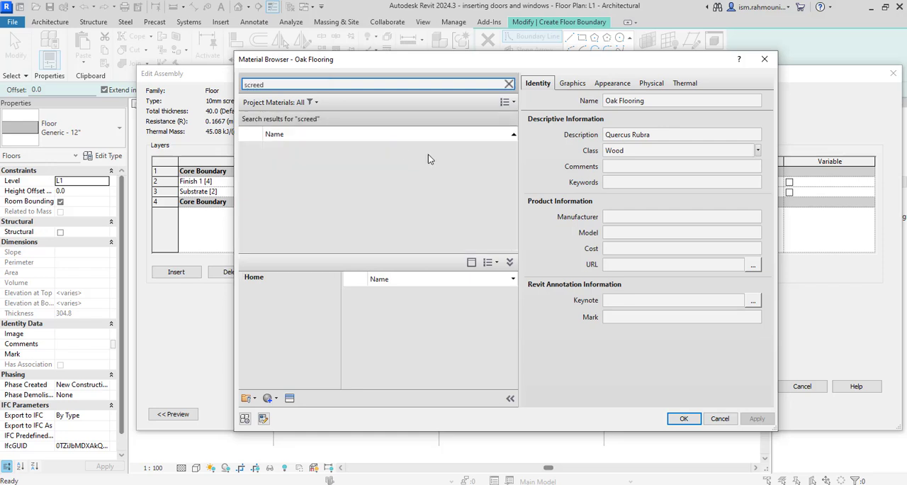
pyautogui.click(346, 154)
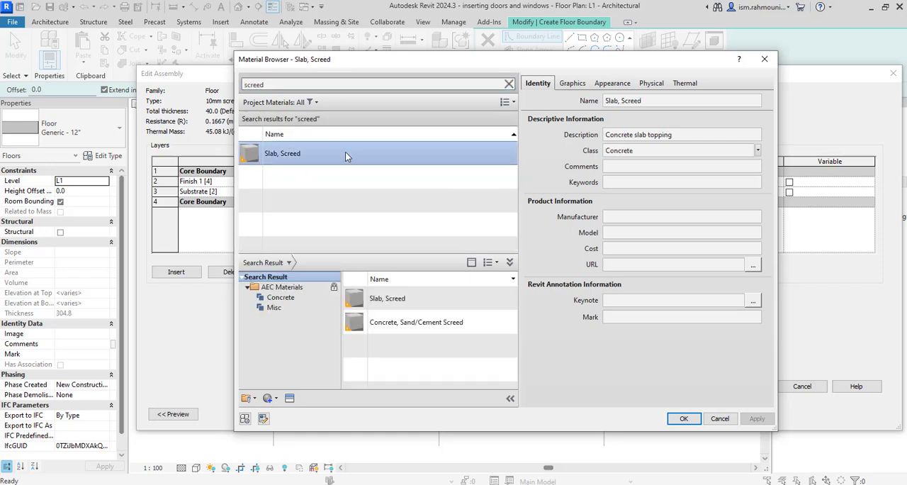
pyautogui.click(682, 419)
pyautogui.click(749, 387)
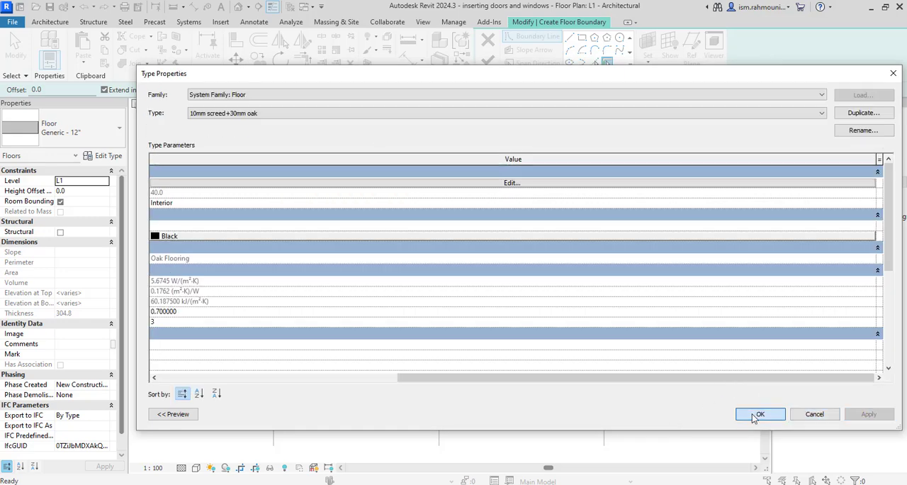
pyautogui.click(759, 414)
# - Sketch a rectangular floor boundary along the inner wall faces of the Dining room and finish the floor
pyautogui.scroll(3, 650, 264)
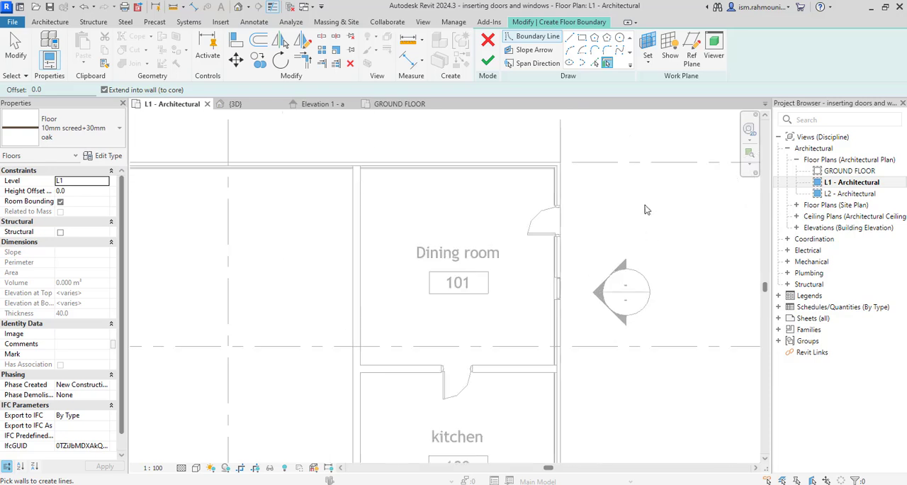
pyautogui.click(581, 36)
pyautogui.scroll(1, 369, 163)
pyautogui.scroll(3, 369, 164)
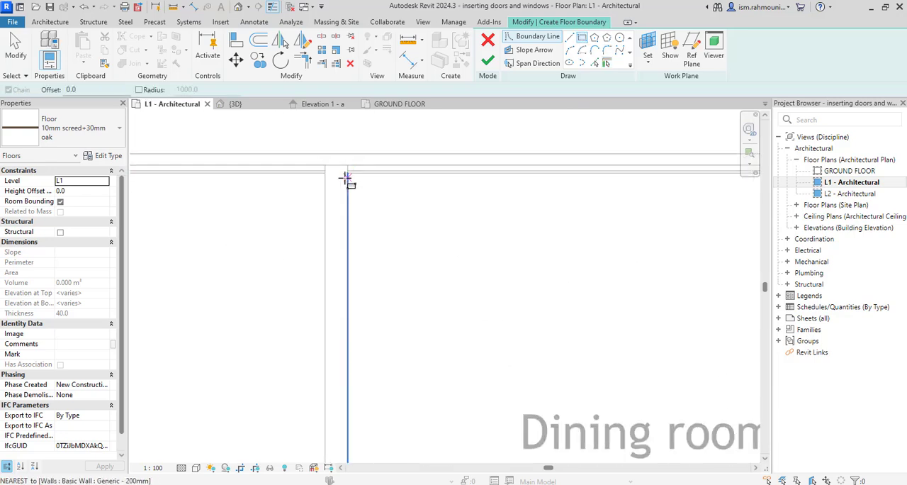
pyautogui.click(350, 161)
pyautogui.scroll(-3, 377, 198)
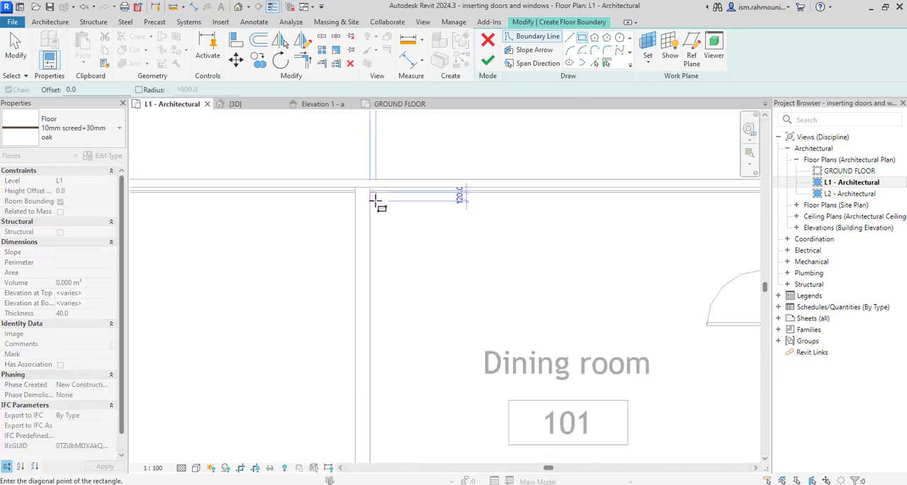
pyautogui.scroll(-1, 515, 291)
pyautogui.scroll(3, 567, 349)
pyautogui.scroll(2, 567, 348)
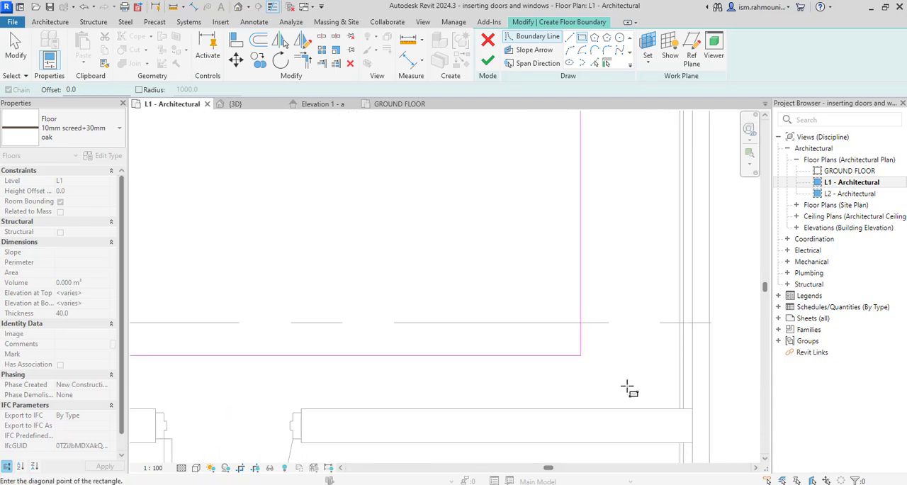
pyautogui.click(680, 410)
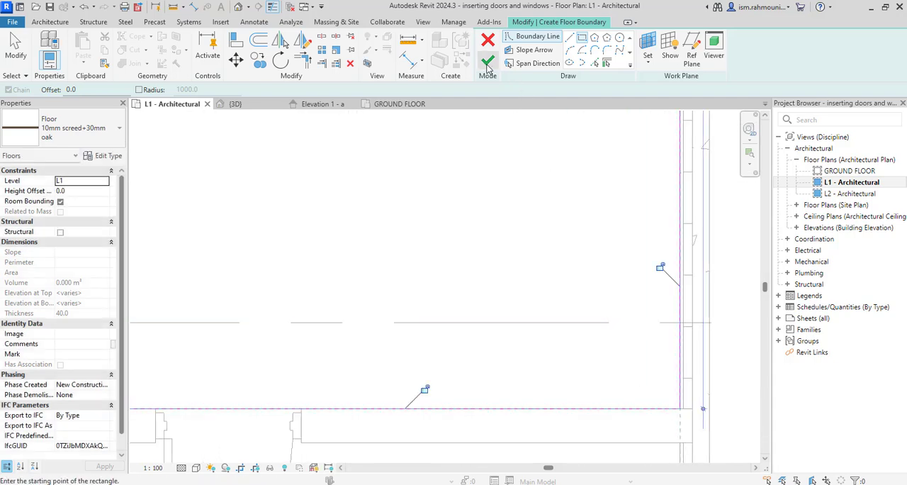
pyautogui.click(488, 61)
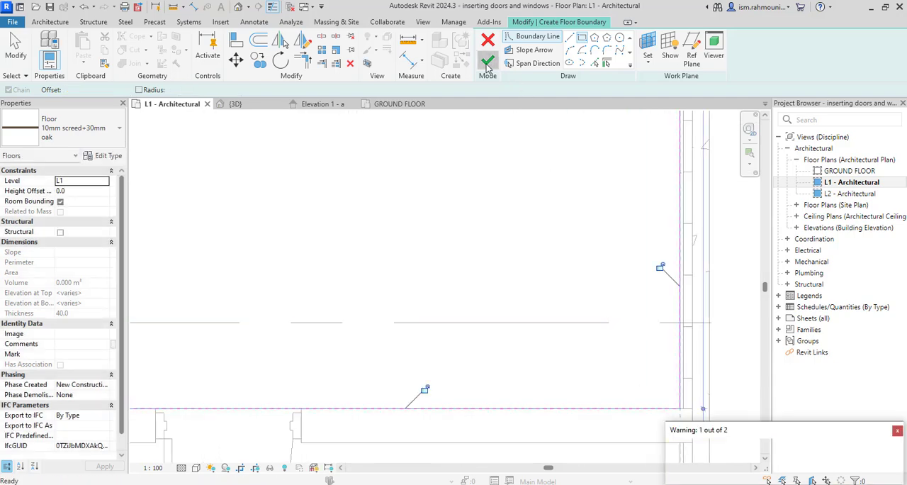
pyautogui.click(897, 431)
pyautogui.scroll(3, 553, 284)
pyautogui.scroll(-3, 550, 279)
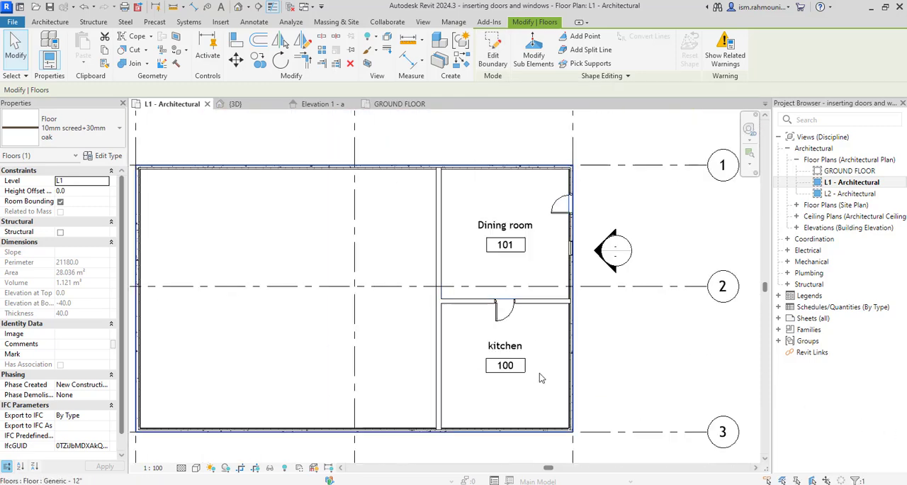
pyautogui.moveTo(545, 380); pyautogui.dragTo(502, 358, button='middle')
pyautogui.press('Escape')
pyautogui.scroll(1, 494, 343)
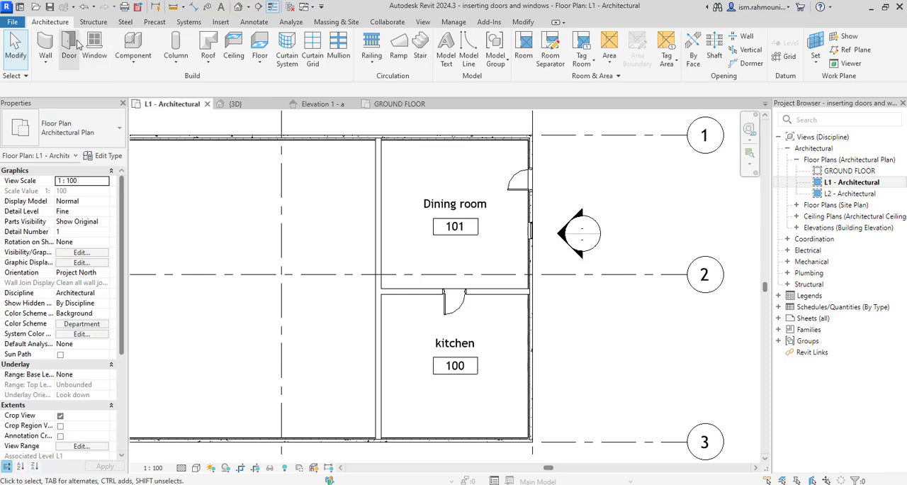
# - Start another architectural floor and duplicate the oak floor type as "10mm screed+10mm ceramic tile"
pyautogui.click(261, 69)
pyautogui.click(264, 80)
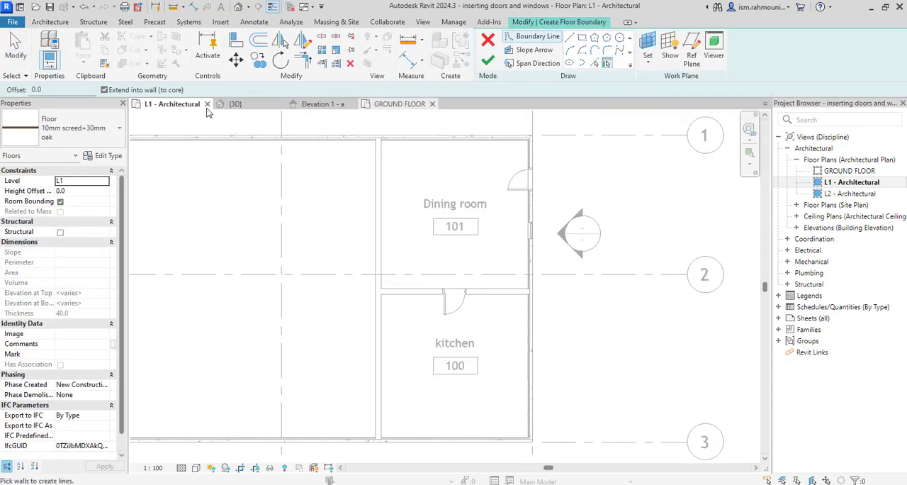
pyautogui.click(107, 155)
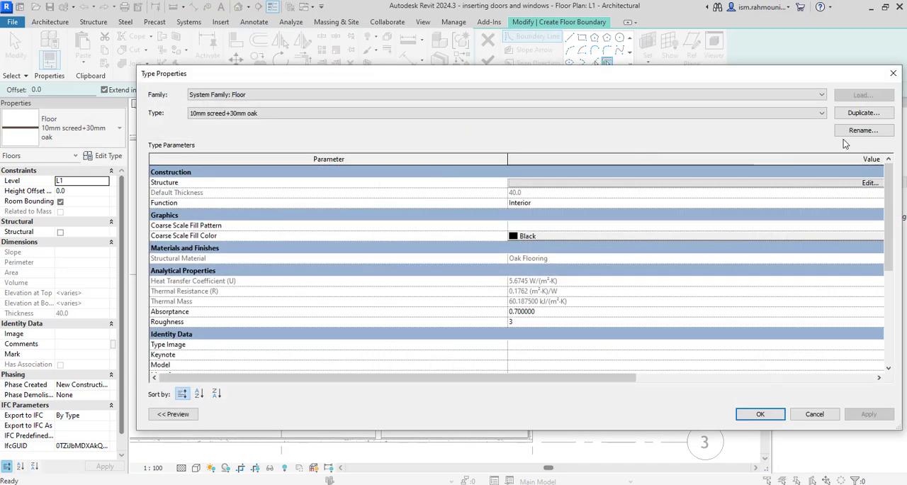
pyautogui.click(864, 113)
pyautogui.click(362, 211)
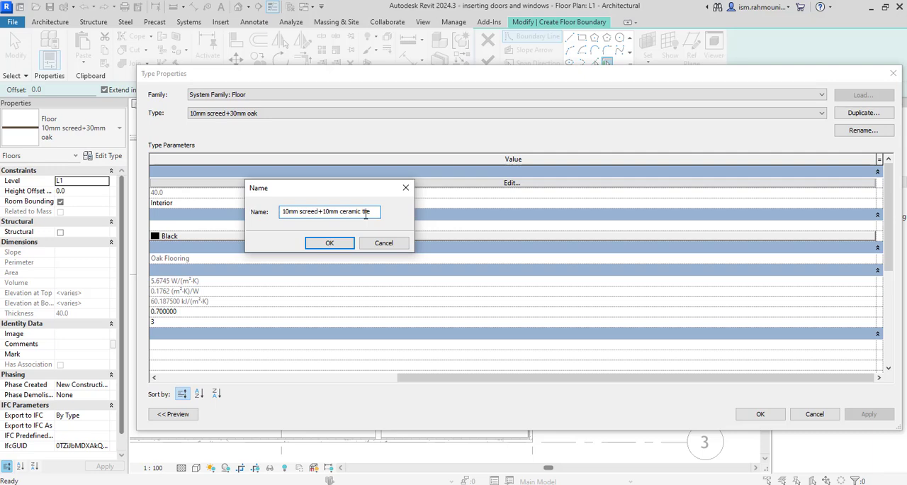
pyautogui.click(330, 243)
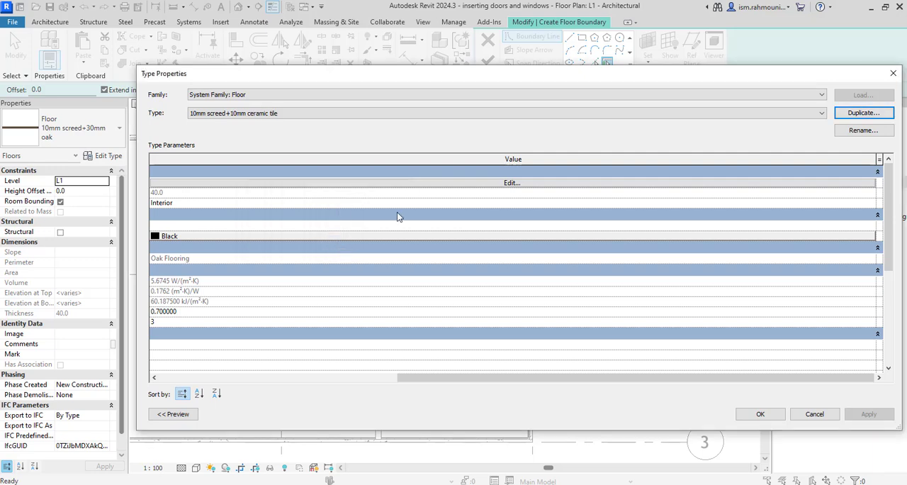
# - In the new type's structure, set the Finish 1 [4] layer to 10 mm thick with the Ceramic Tile material from the AEC Materials library
pyautogui.click(438, 183)
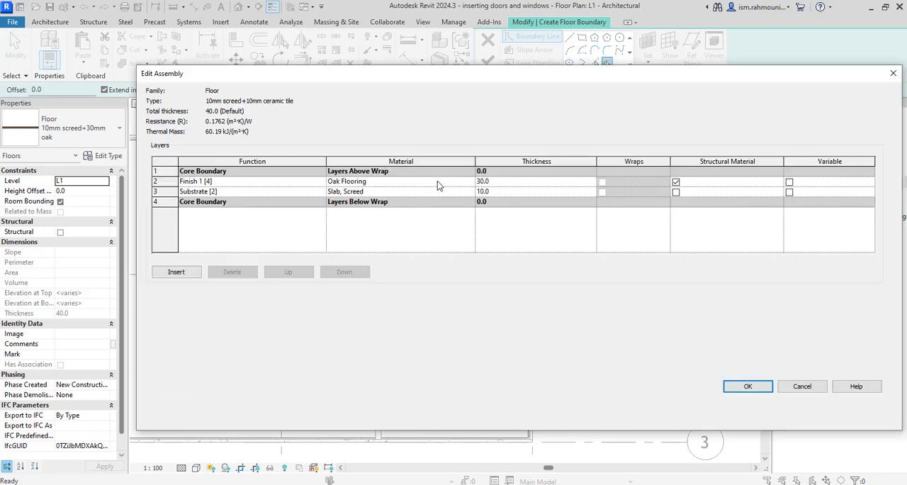
pyautogui.click(507, 183)
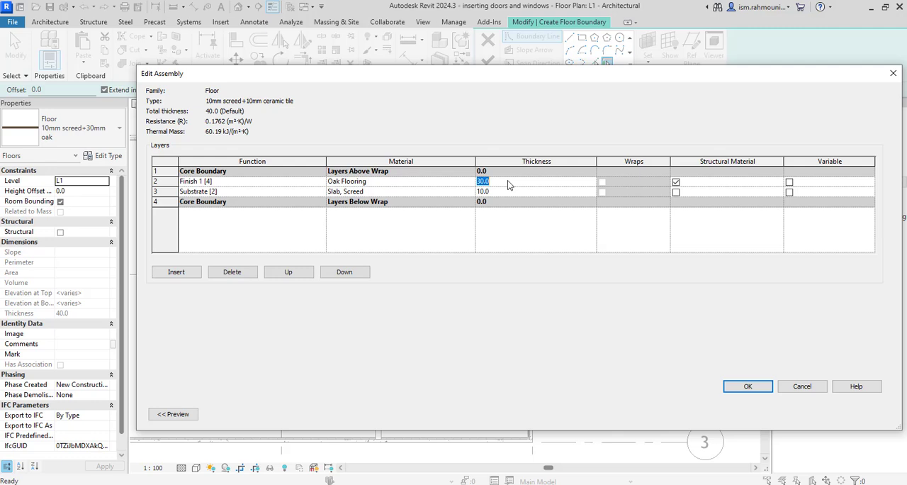
pyautogui.click(472, 181)
pyautogui.click(471, 182)
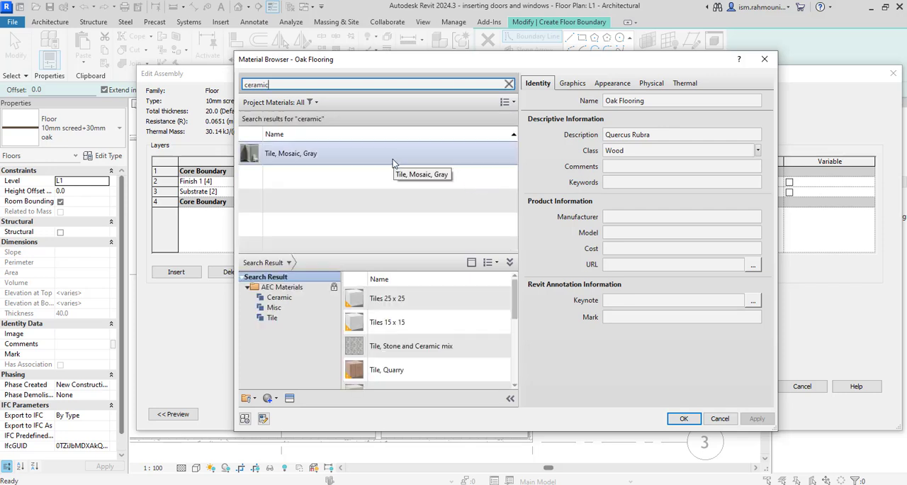
pyautogui.click(277, 320)
pyautogui.scroll(-5, 429, 357)
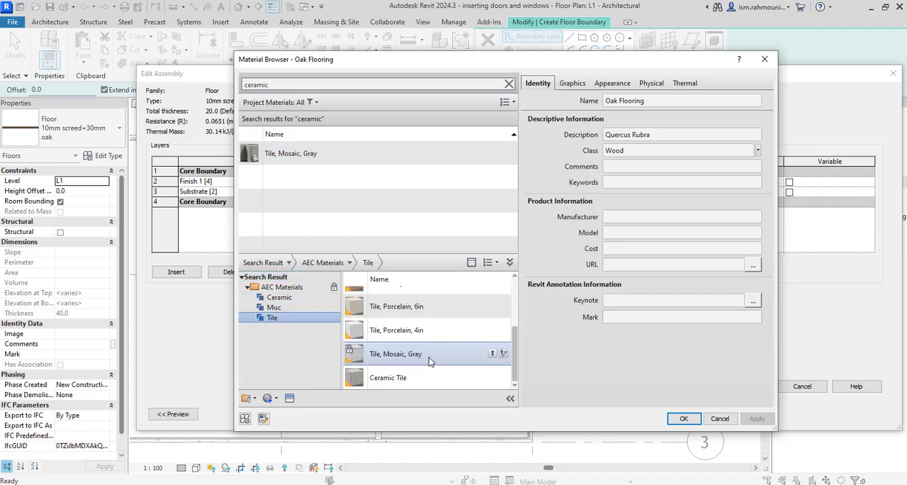
pyautogui.click(489, 379)
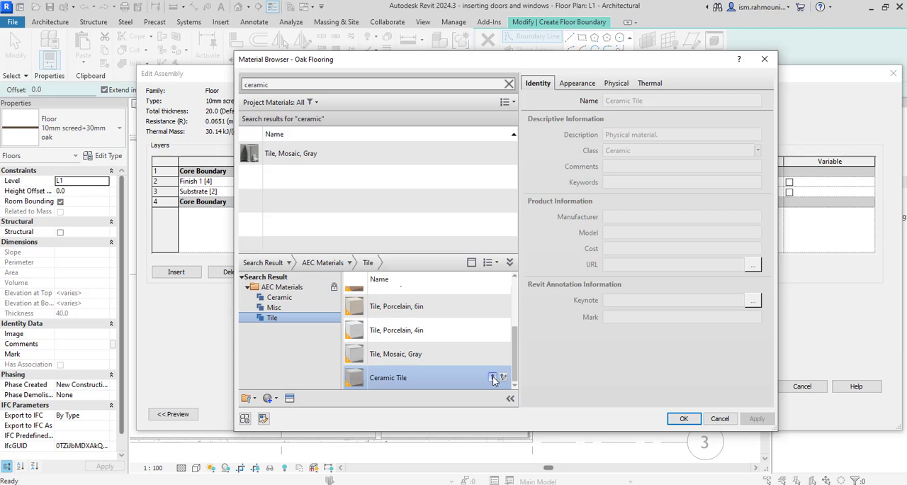
pyautogui.click(493, 377)
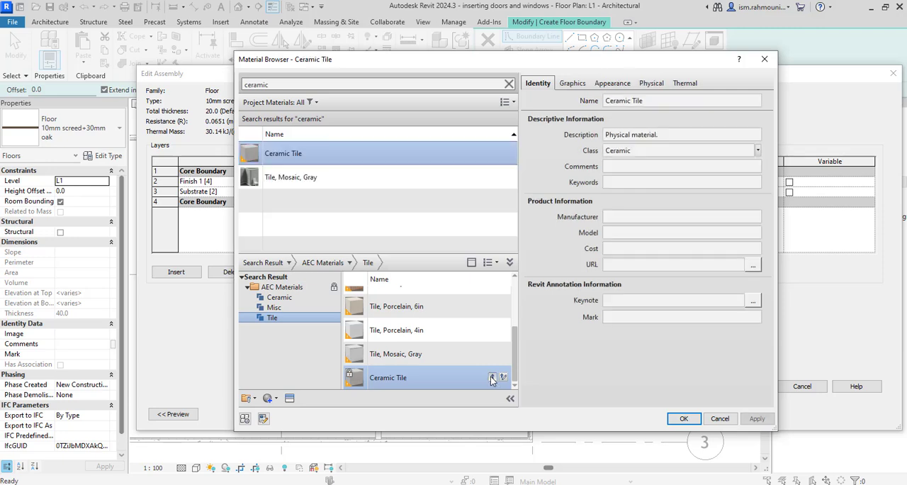
pyautogui.click(677, 420)
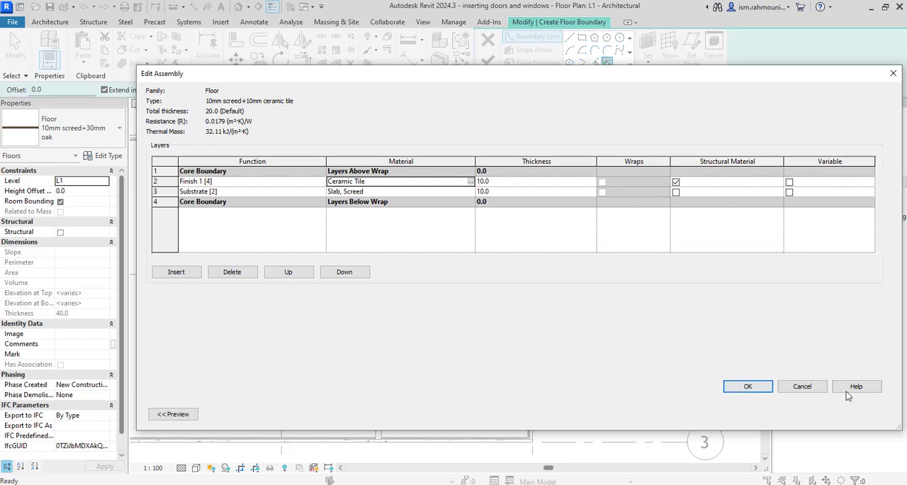
pyautogui.click(748, 387)
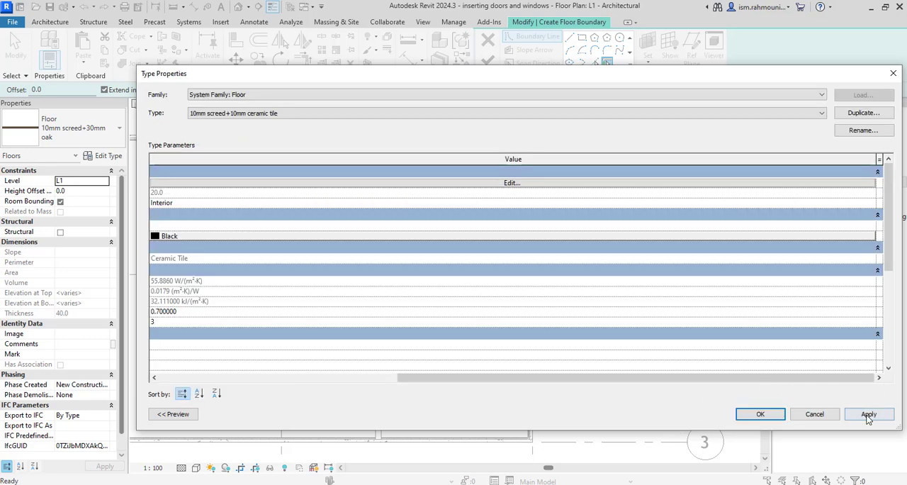
pyautogui.click(760, 415)
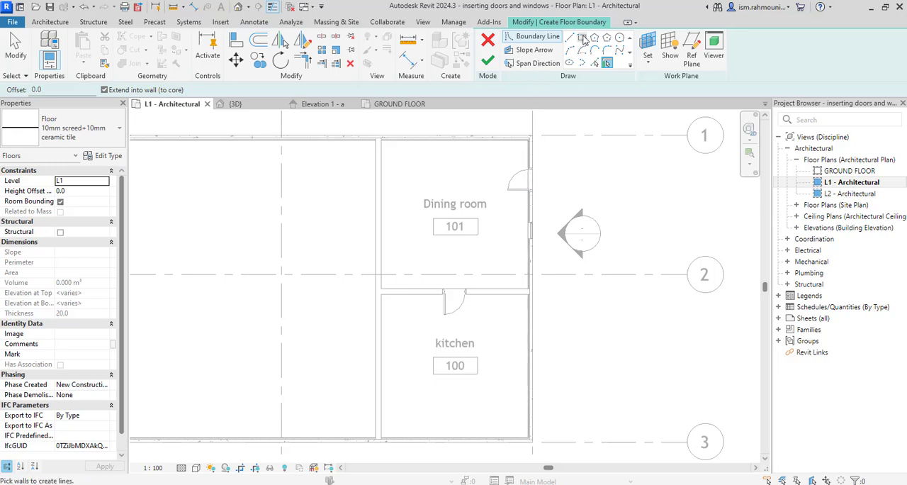
# - Sketch a rectangular floor boundary along the inner wall faces of the kitchen and finish the floor
pyautogui.click(582, 38)
pyautogui.scroll(5, 397, 304)
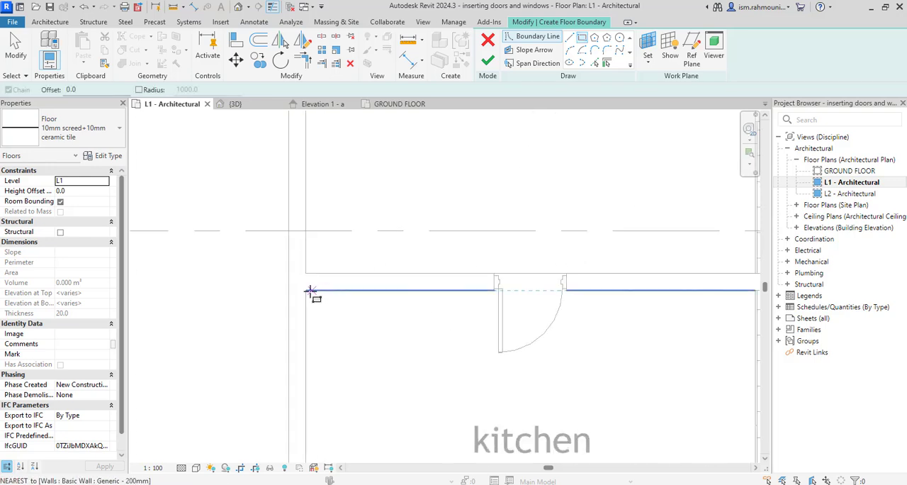
pyautogui.click(311, 290)
pyautogui.scroll(-6, 330, 300)
pyautogui.moveTo(409, 332); pyautogui.dragTo(409, 229, button='middle')
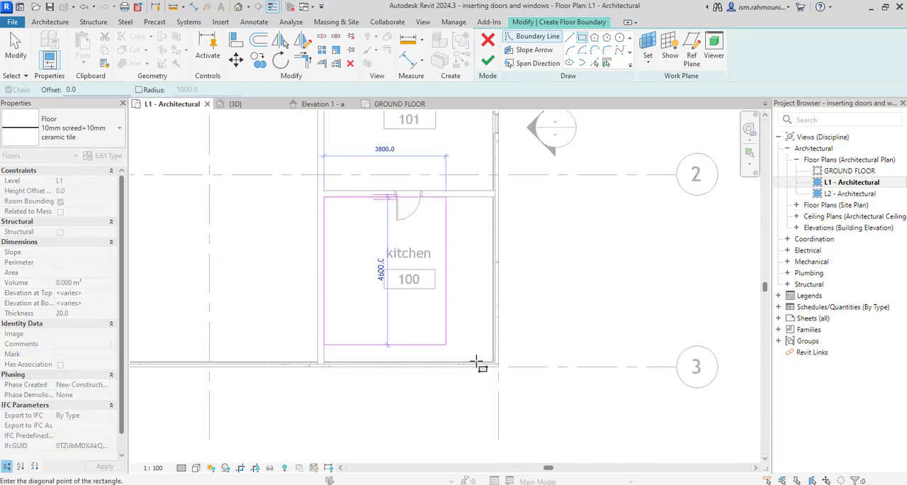
pyautogui.scroll(5, 477, 361)
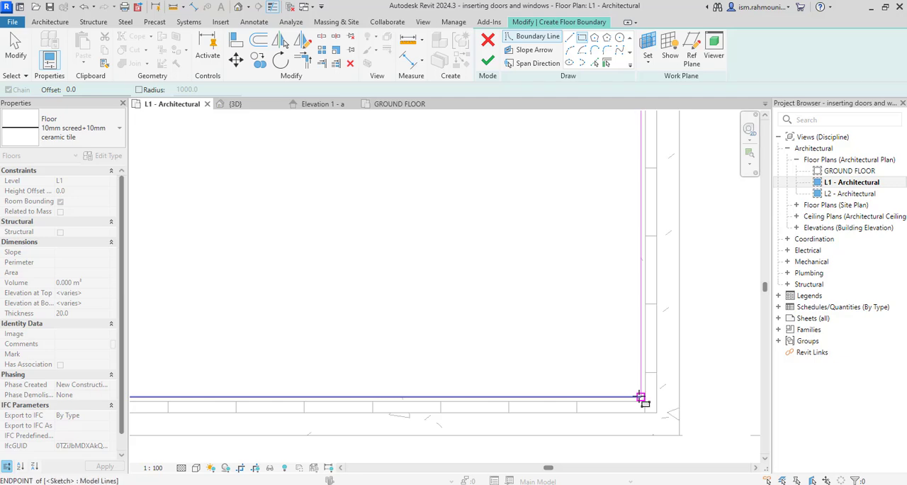
pyautogui.click(640, 397)
pyautogui.click(488, 62)
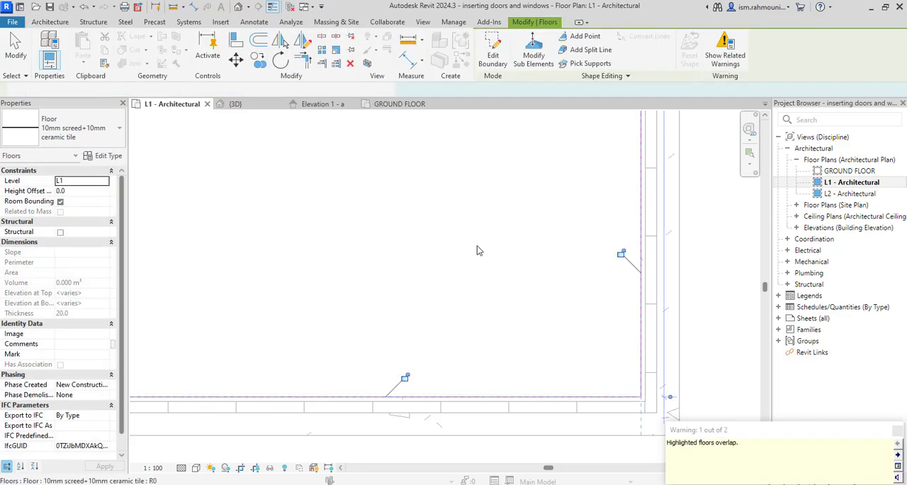
pyautogui.click(899, 434)
pyautogui.scroll(-5, 291, 317)
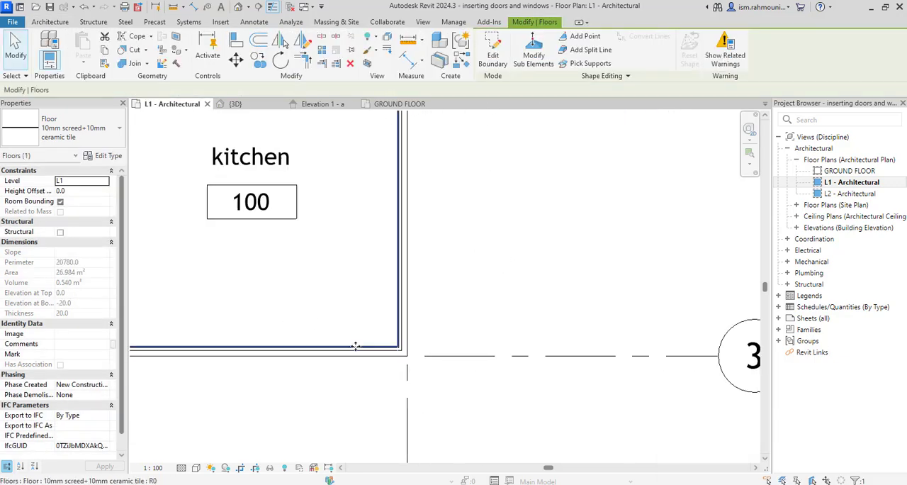
pyautogui.press('Escape')
pyautogui.moveTo(404, 394); pyautogui.dragTo(414, 412, button='middle')
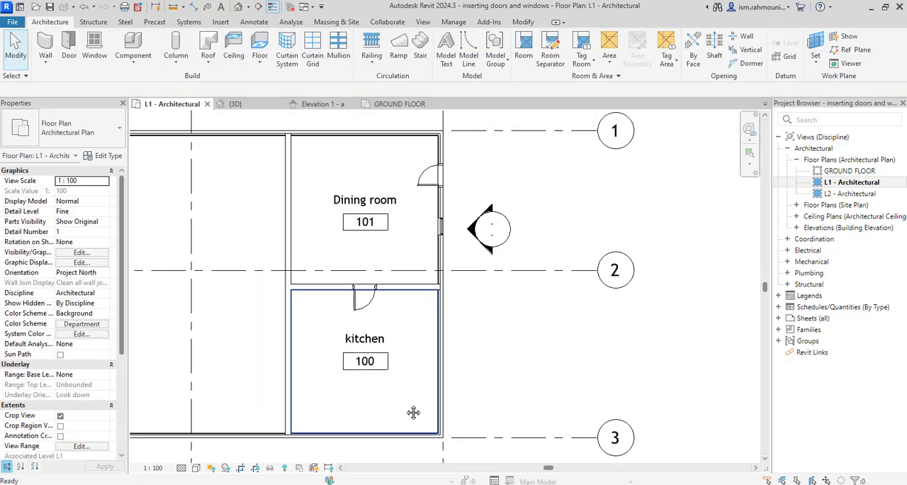
# - In the GROUND FLOOR plan, place a building section between grids B and C, running from below grid 3 to above grid 1 through both small rooms
pyautogui.scroll(-1, 405, 407)
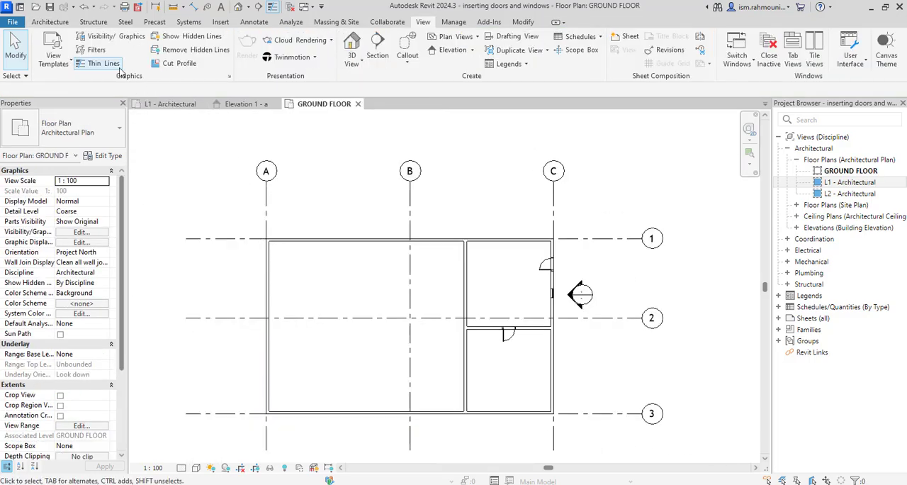
pyautogui.click(48, 22)
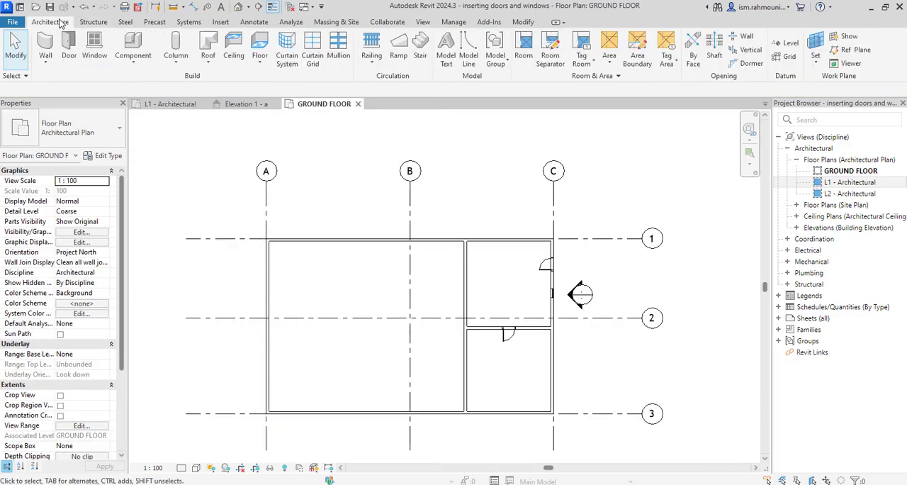
pyautogui.click(429, 24)
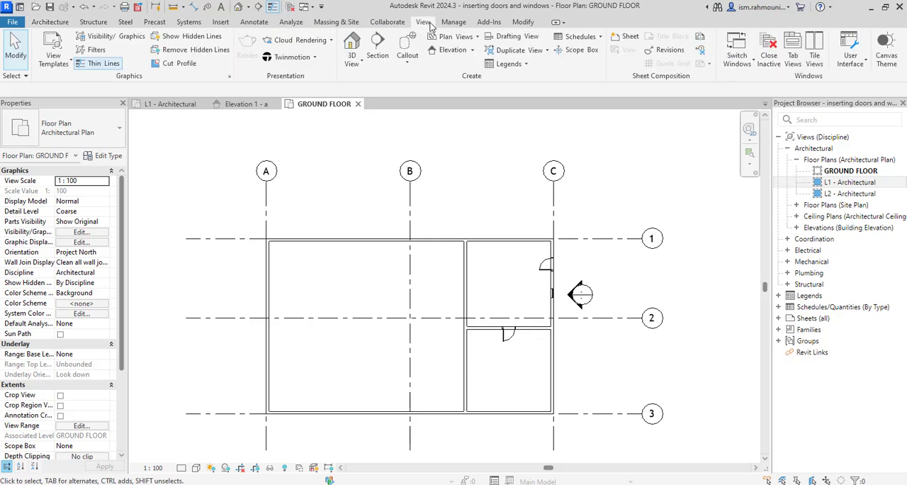
pyautogui.click(377, 48)
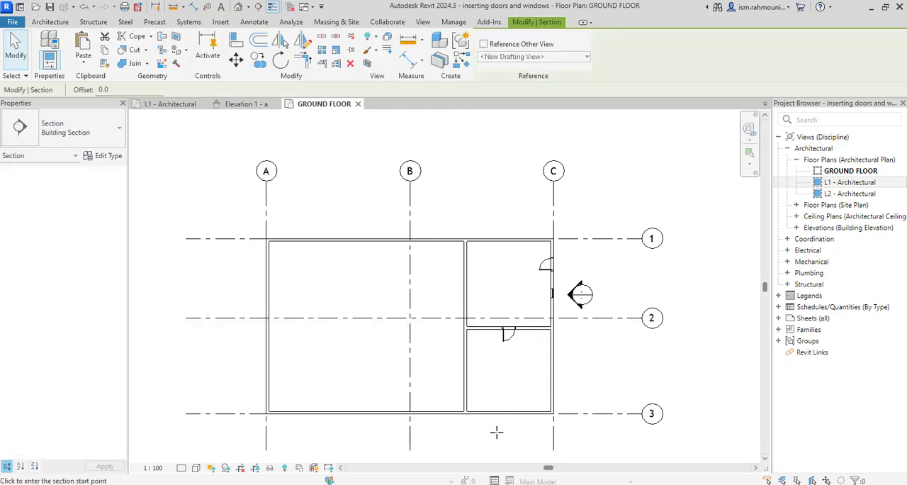
pyautogui.click(511, 440)
pyautogui.click(511, 213)
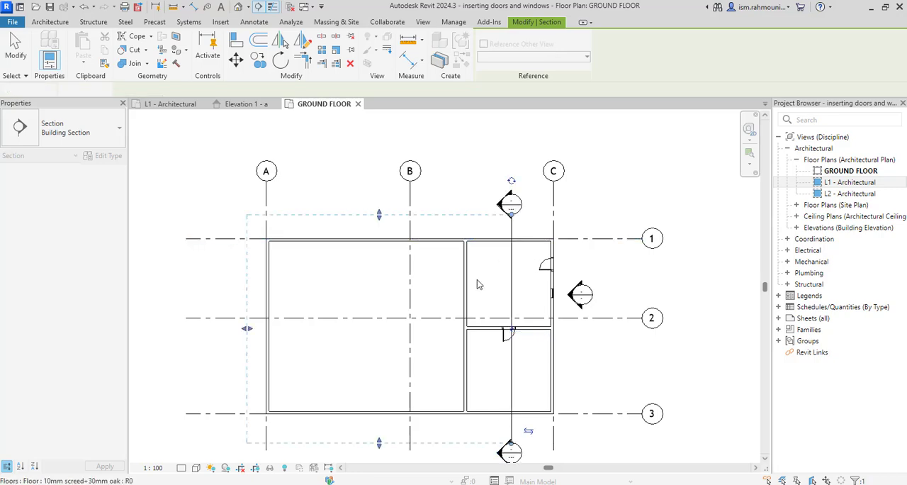
# - Reduce the building section's view depth to about 906 mm from the cut line and open the section view
pyautogui.press('Escape')
pyautogui.moveTo(245, 329); pyautogui.dragTo(499, 330)
pyautogui.press('Escape')
pyautogui.rightClick(510, 313)
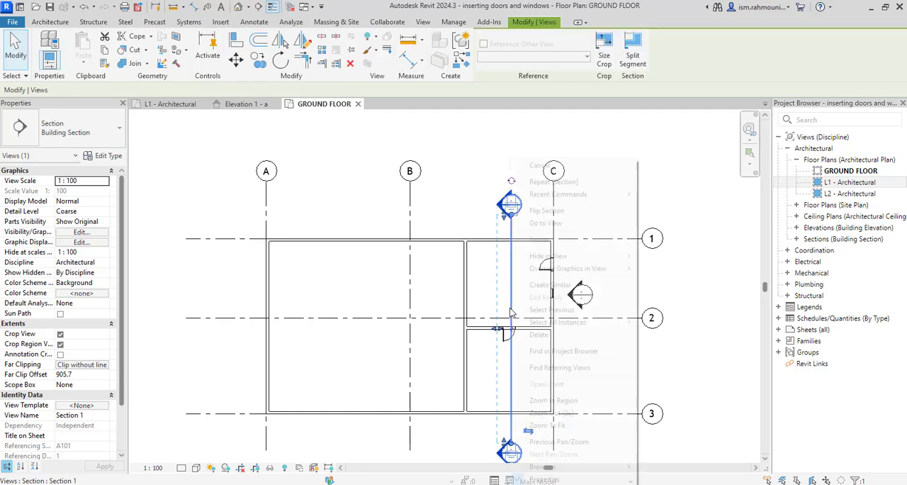
pyautogui.click(545, 223)
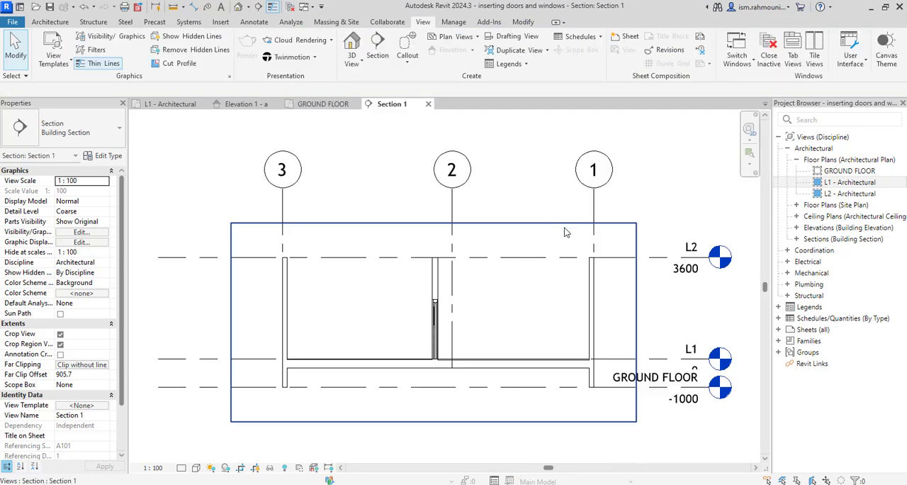
# - Align the underside of the ceramic tile floor with the top face of the structural slab
pyautogui.scroll(4, 345, 366)
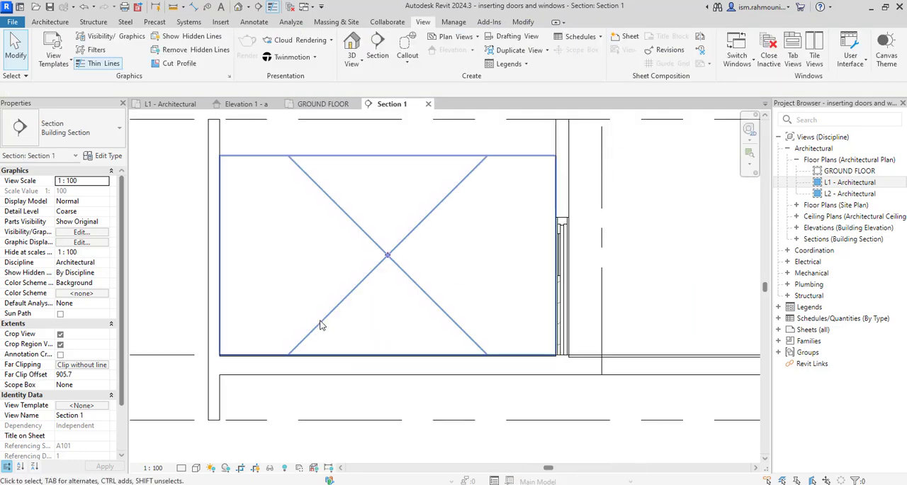
pyautogui.scroll(6, 565, 361)
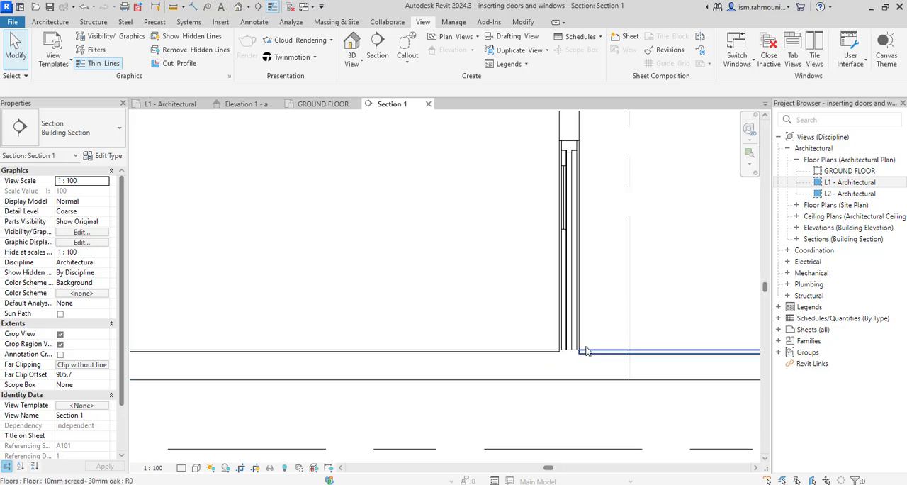
pyautogui.press('a')
pyautogui.press('l')
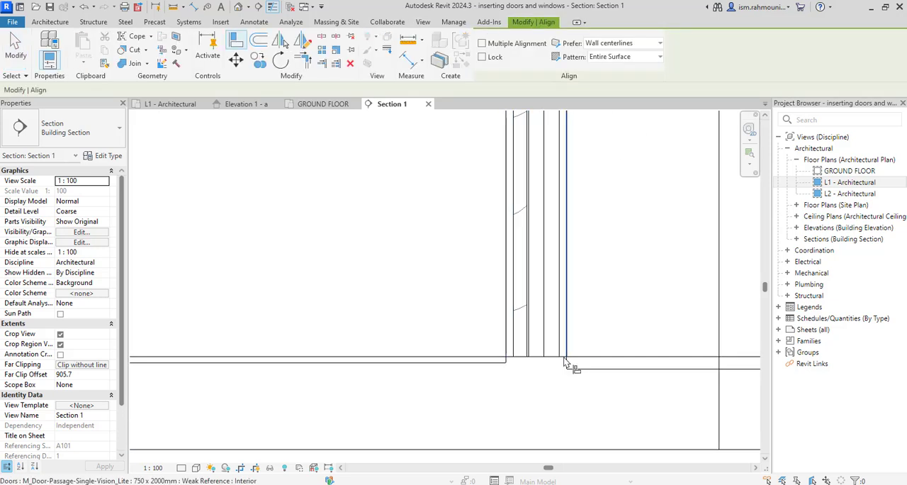
pyautogui.click(544, 357)
pyautogui.click(490, 363)
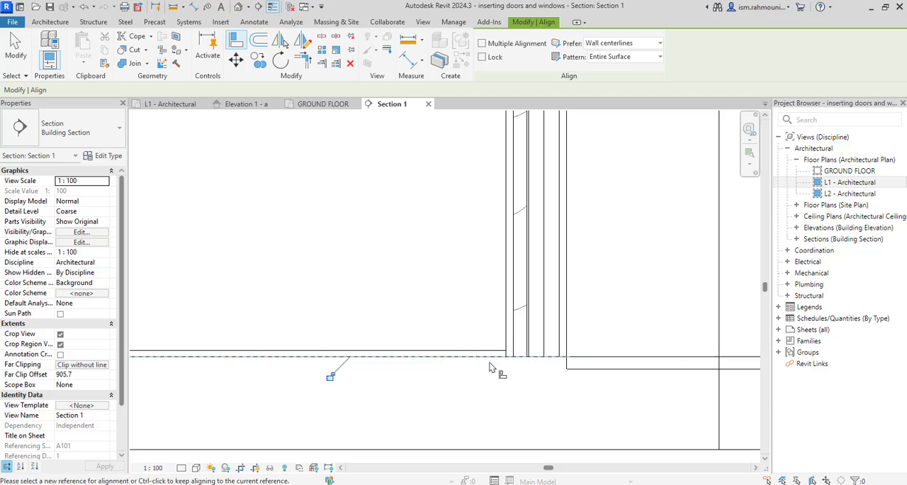
# - Align the underside of the oak floor with the top face of the structural slab and end the Align command
pyautogui.moveTo(548, 375); pyautogui.dragTo(350, 376, button='middle')
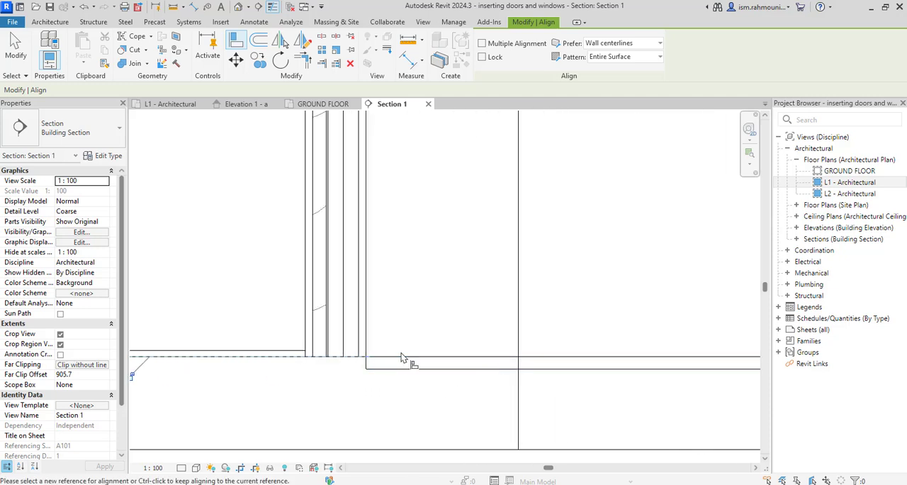
pyautogui.click(367, 358)
pyautogui.click(401, 369)
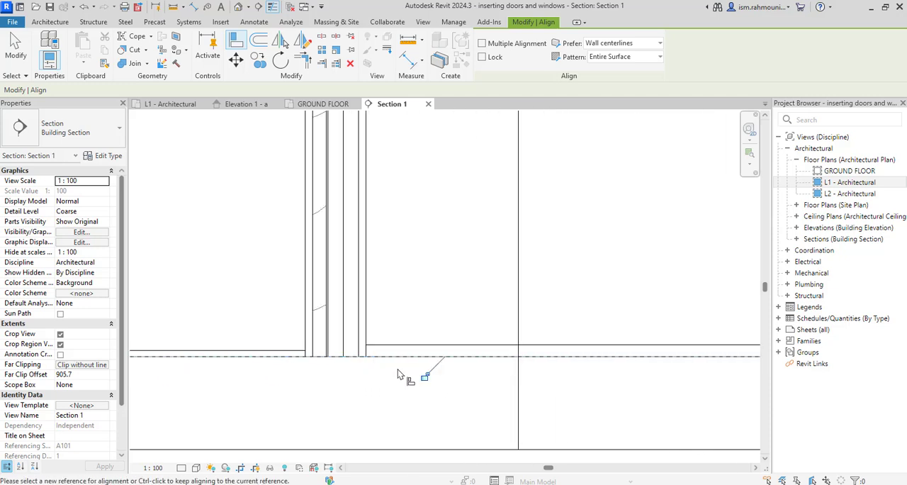
pyautogui.press('Escape')
pyautogui.press('Escape')
# - Set the section view's detail level to Fine and inspect both floors' layers beside the door
pyautogui.scroll(-1, 490, 379)
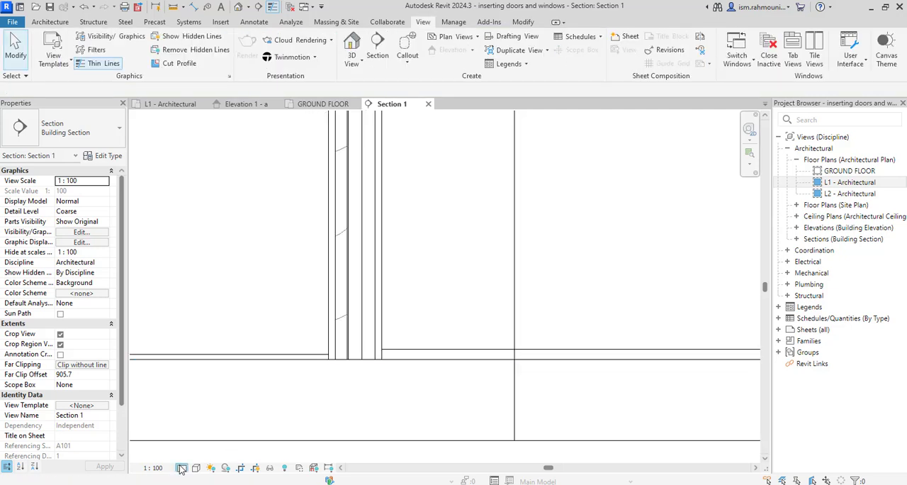
pyautogui.click(194, 467)
pyautogui.click(191, 456)
pyautogui.scroll(3, 312, 357)
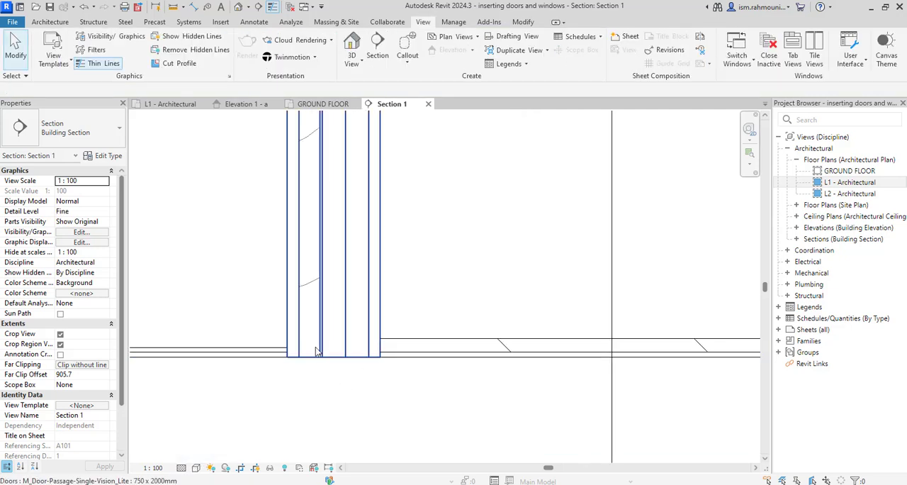
pyautogui.moveTo(346, 360); pyautogui.dragTo(422, 382, button='middle')
pyautogui.scroll(-2, 380, 373)
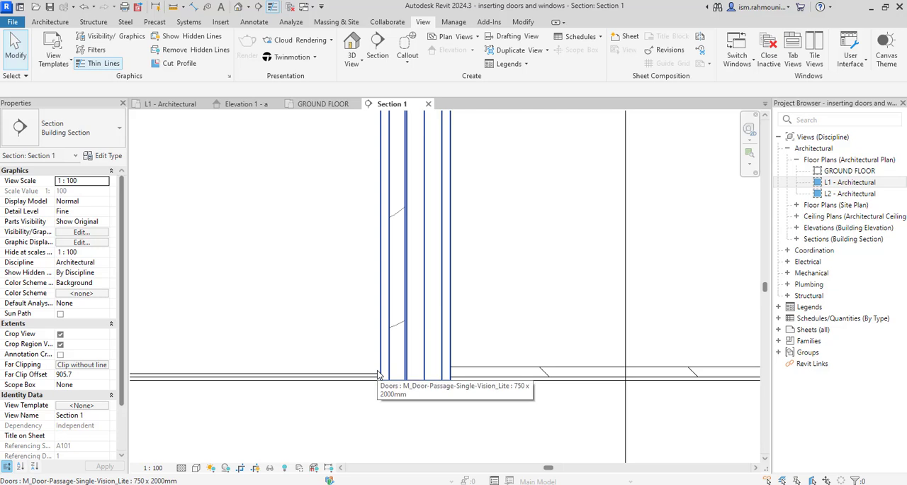
pyautogui.scroll(-1, 380, 372)
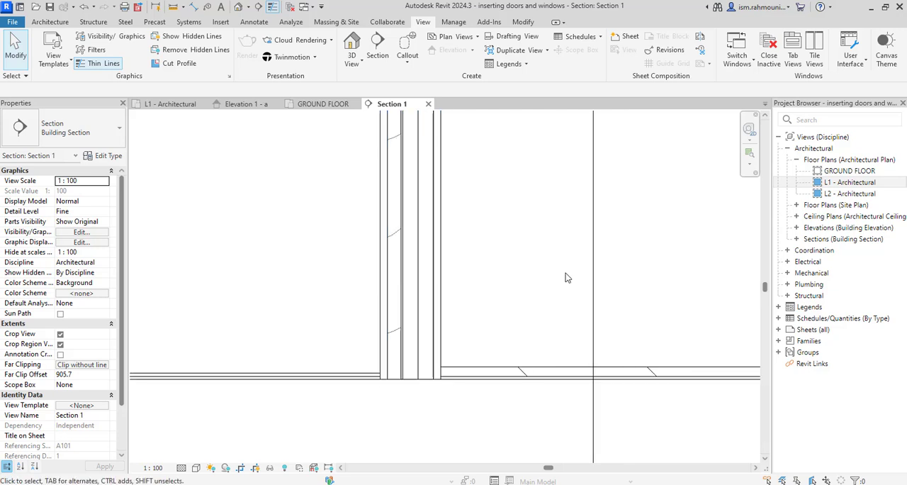
# - Select the oak and ceramic tile floors in the GROUND FLOOR plan and enclose them in a 3D selection box
pyautogui.doubleClick(867, 175)
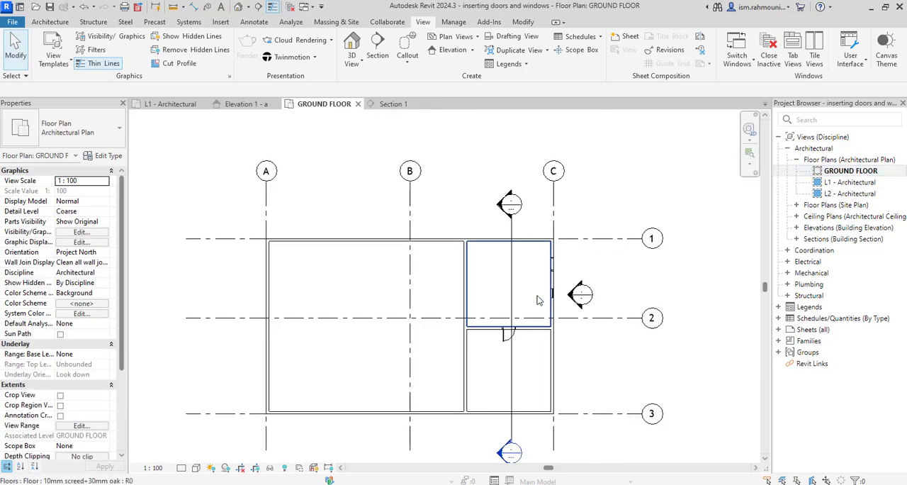
pyautogui.click(533, 311)
pyautogui.keyDown('ctrl'); pyautogui.click(534, 367); pyautogui.keyUp('ctrl')
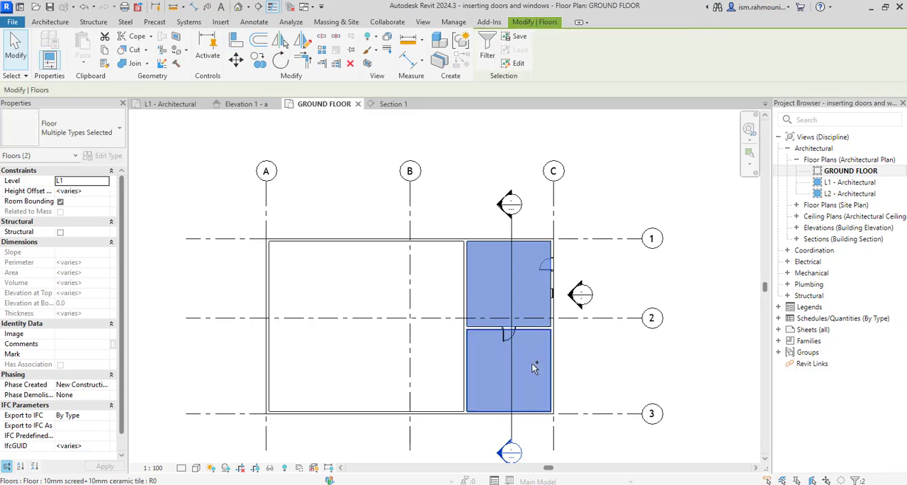
pyautogui.press('3')
pyautogui.press('d')
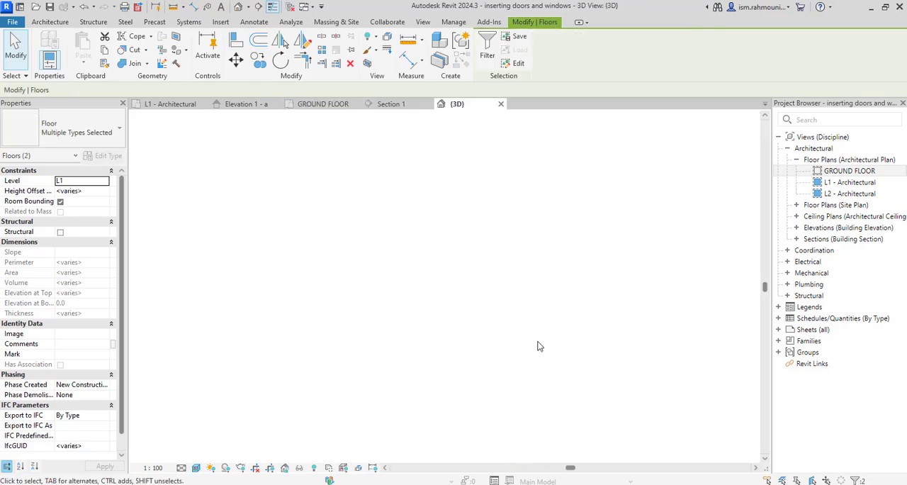
pyautogui.scroll(5, 398, 302)
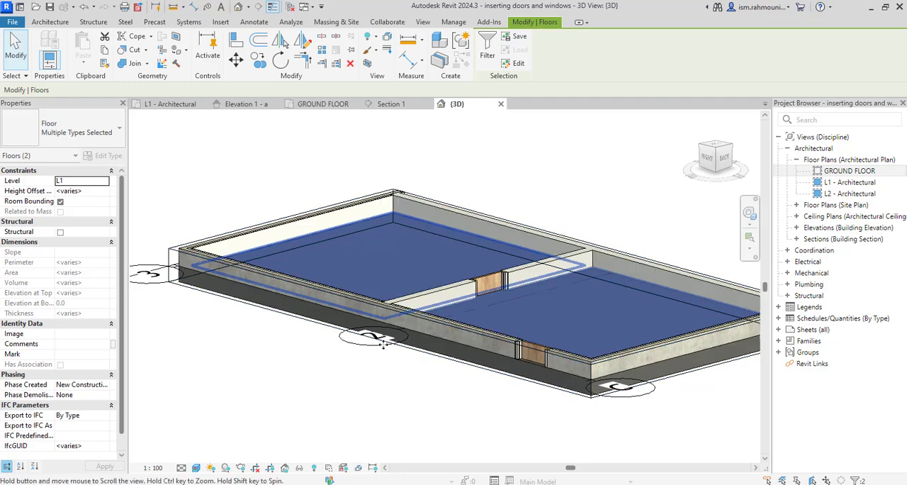
pyautogui.press('b')
pyautogui.press('x')
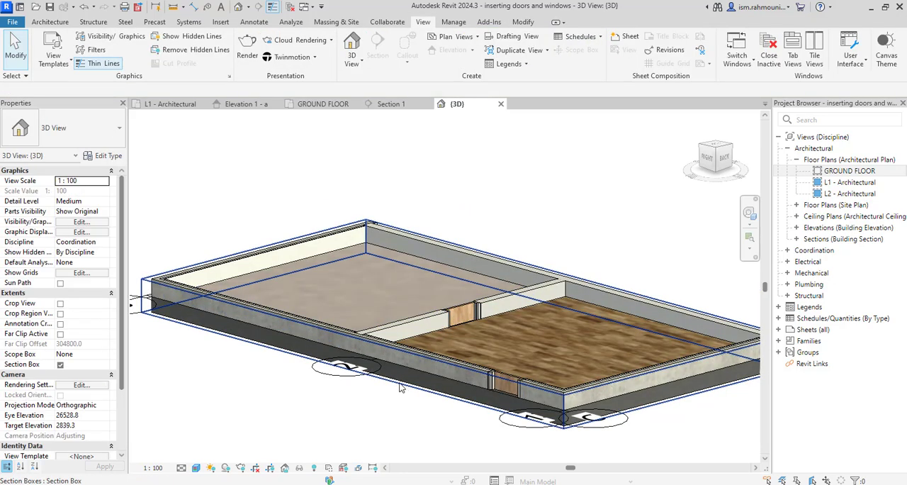
# - Pull the section box face on the grid C side inward past the outer wall to cut through both floors and the partition
pyautogui.click(401, 388)
pyautogui.moveTo(355, 356); pyautogui.dragTo(398, 337)
pyautogui.press('Escape')
pyautogui.scroll(6, 397, 336)
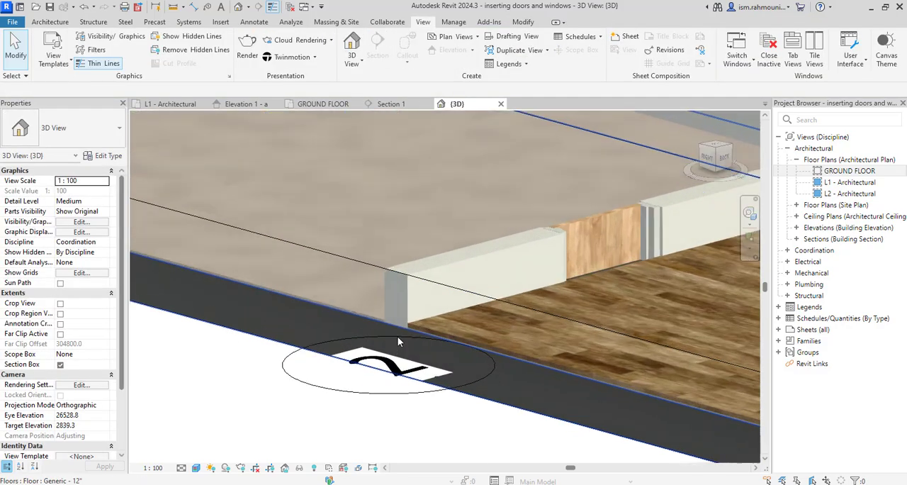
# - Examine the screed and finish layers of both floors where they meet the partition wall in the 3D cut
pyautogui.keyDown('shift'); pyautogui.moveTo(398, 336); pyautogui.dragTo(428, 339, button='middle'); pyautogui.keyUp('shift')
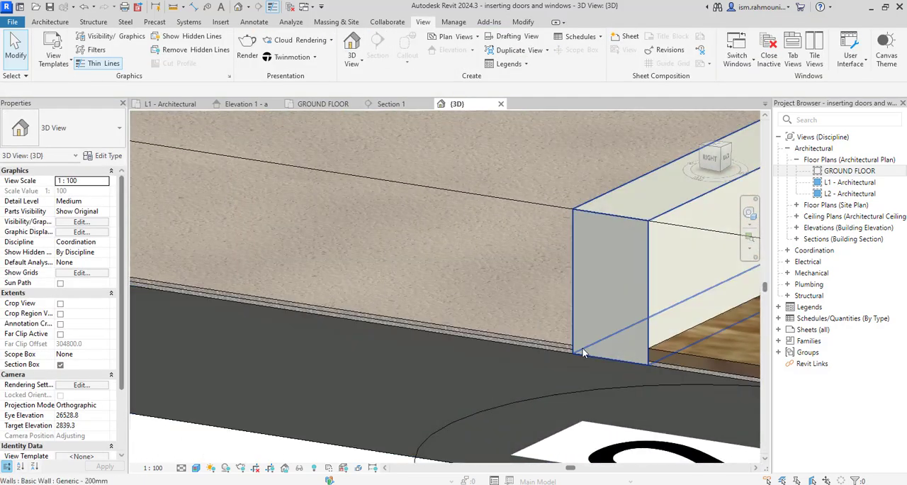
pyautogui.moveTo(580, 355); pyautogui.dragTo(424, 319, button='middle')
pyautogui.click(749, 214)
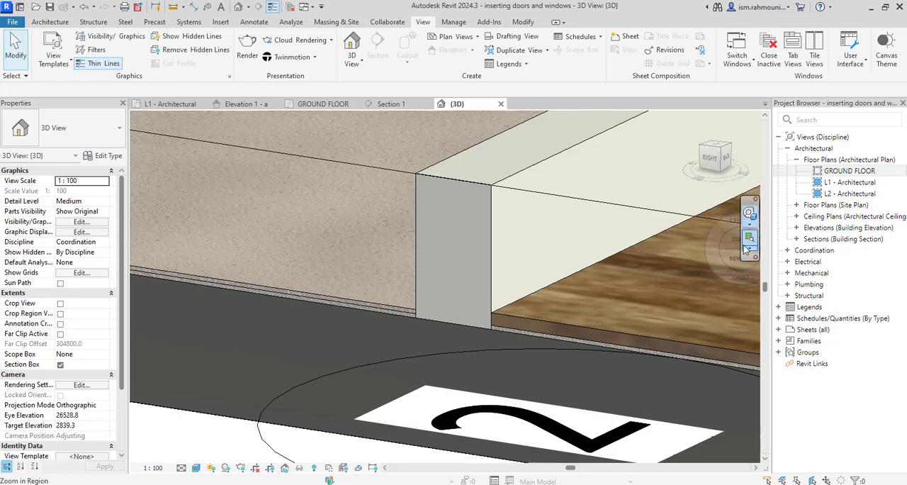
pyautogui.click(735, 224)
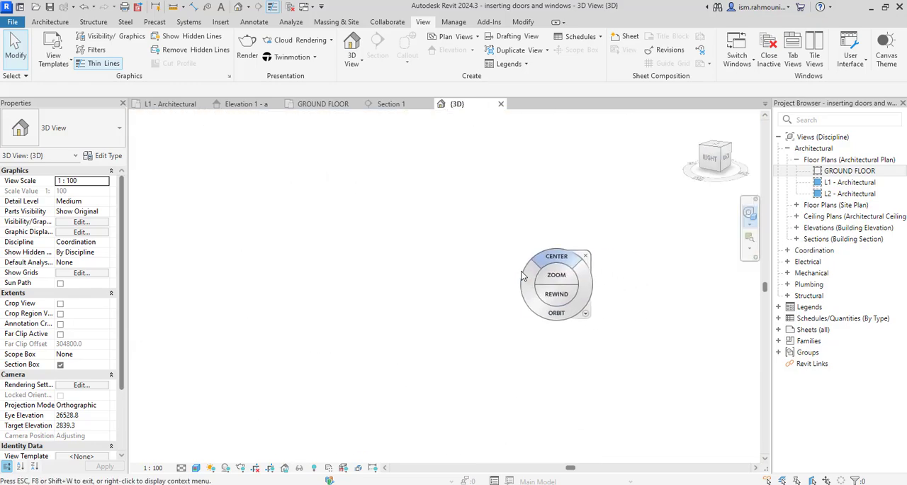
pyautogui.press('Escape')
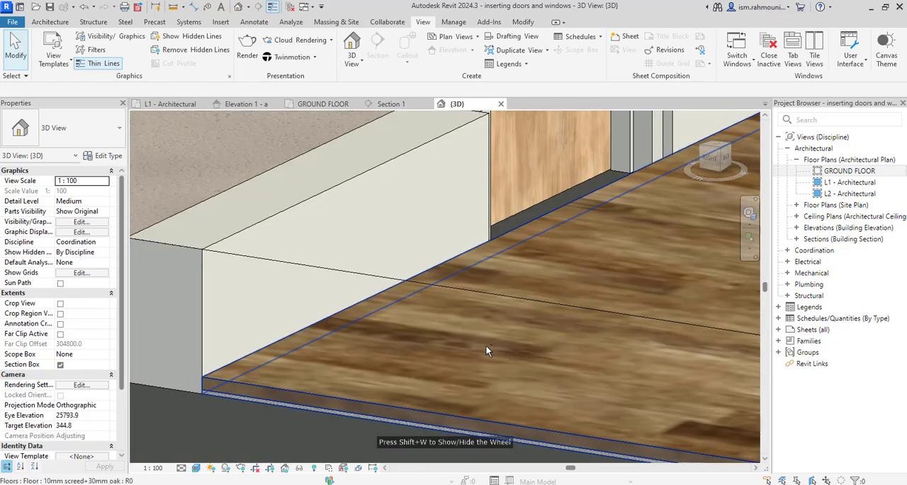
pyautogui.keyDown('shift'); pyautogui.moveTo(487, 350); pyautogui.dragTo(379, 368, button='middle'); pyautogui.keyUp('shift')
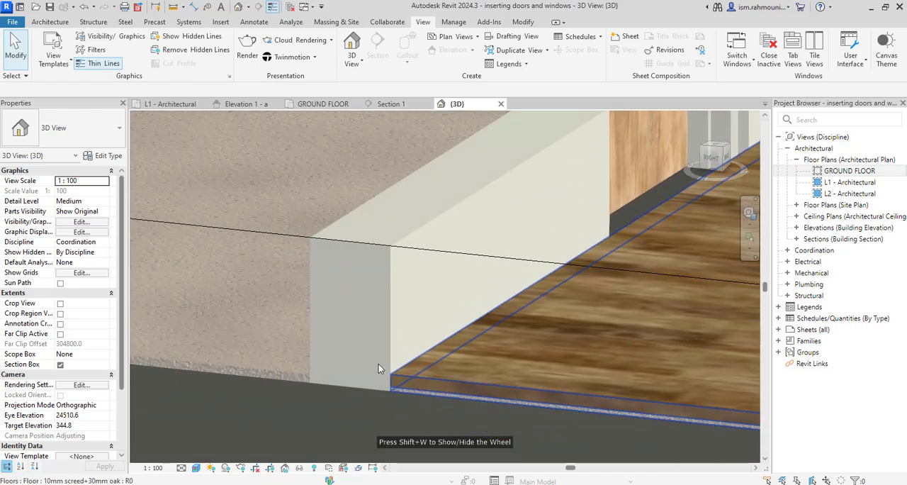
pyautogui.scroll(5, 379, 368)
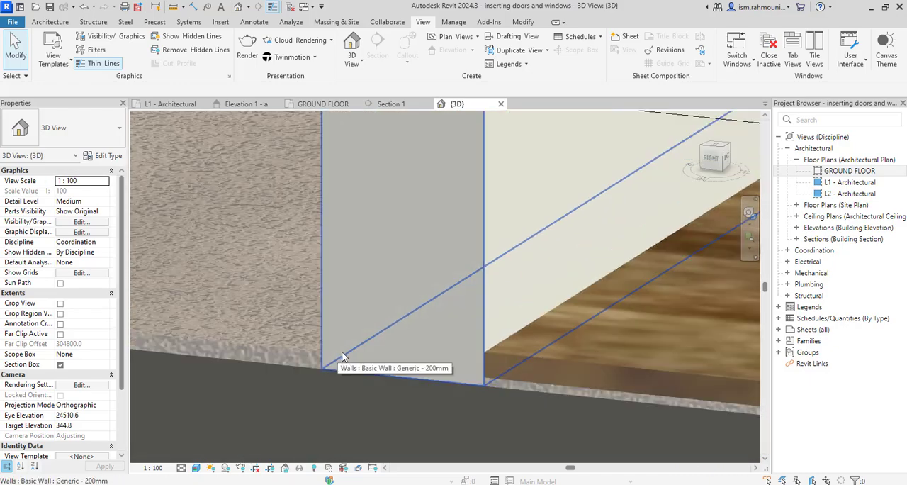
pyautogui.scroll(-5, 343, 356)
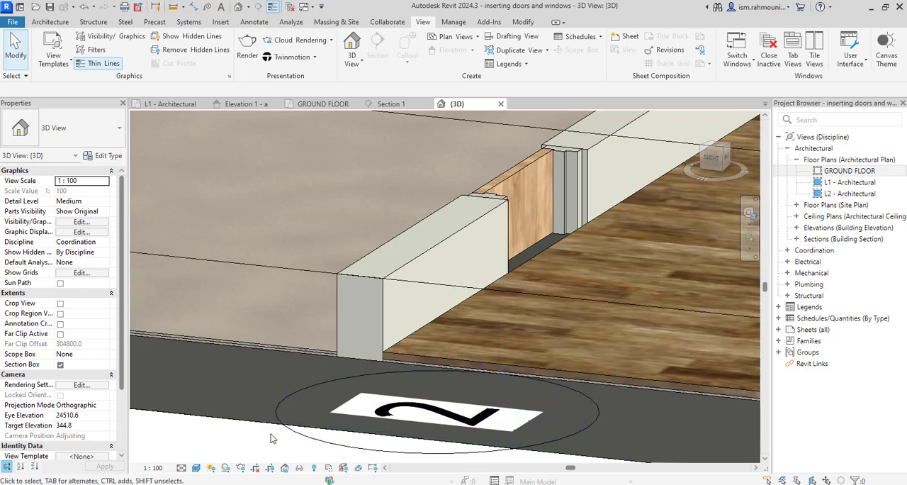
pyautogui.moveTo(271, 439); pyautogui.dragTo(290, 436, button='middle')
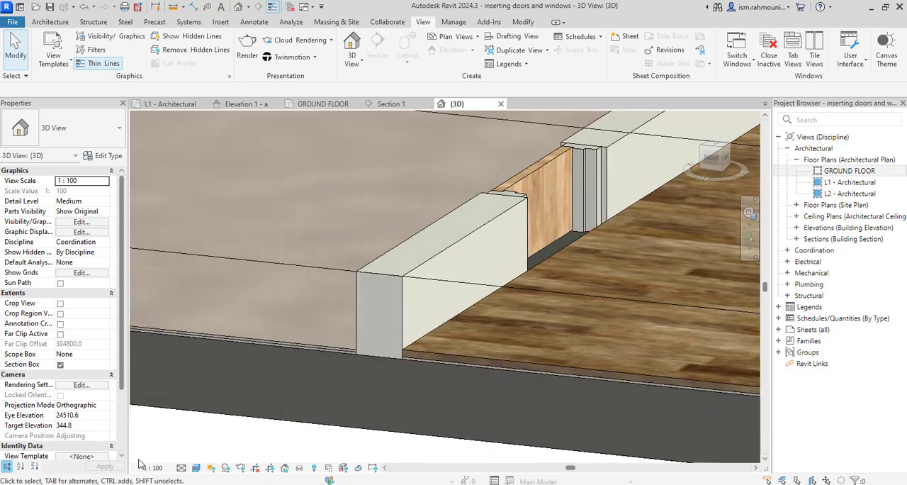